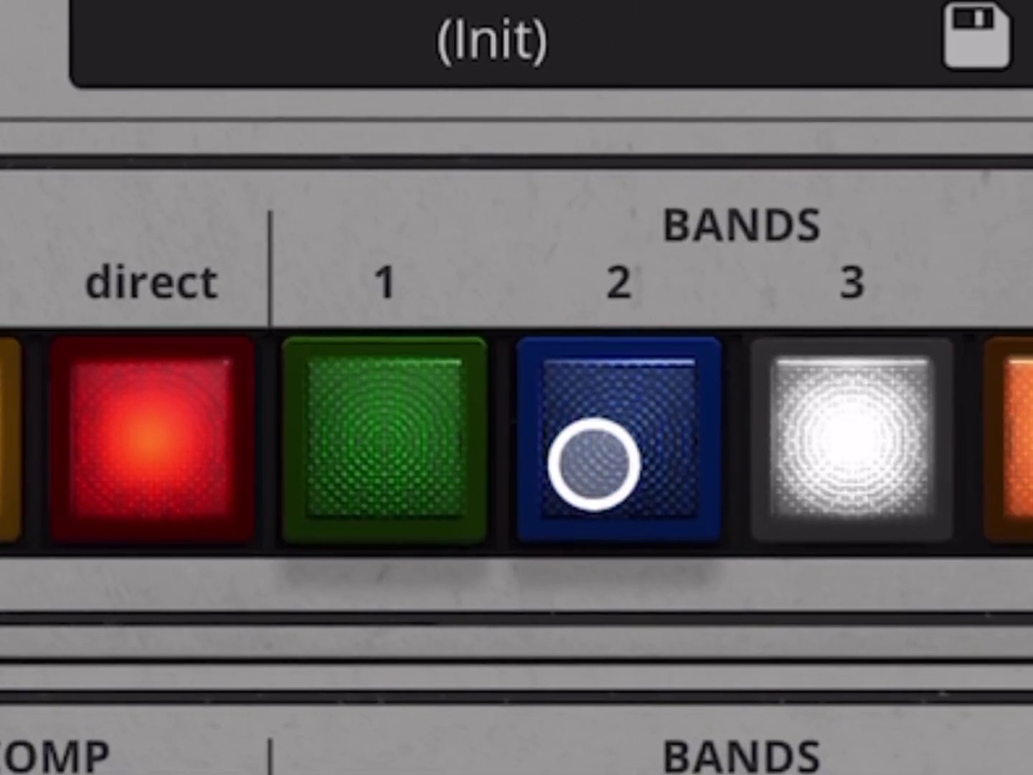
- Switch on Type A bands 2 and 1, then return from the drummer app to AUM
left_click(597, 463)
left_click(325, 460)
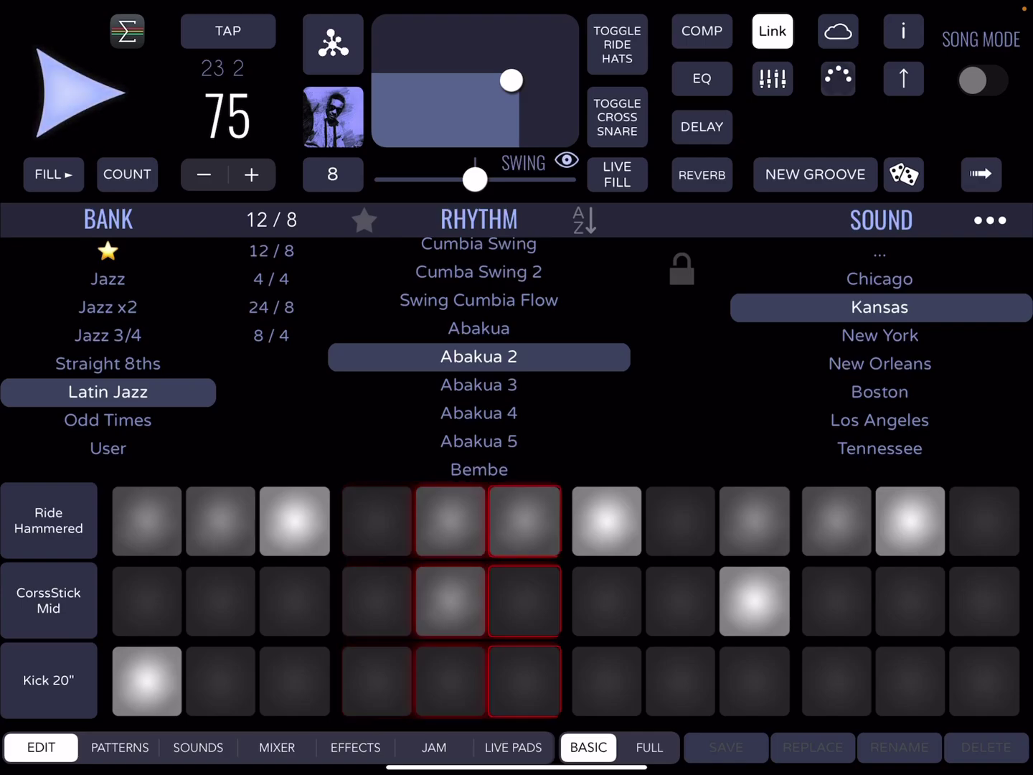
left_click(199, 389)
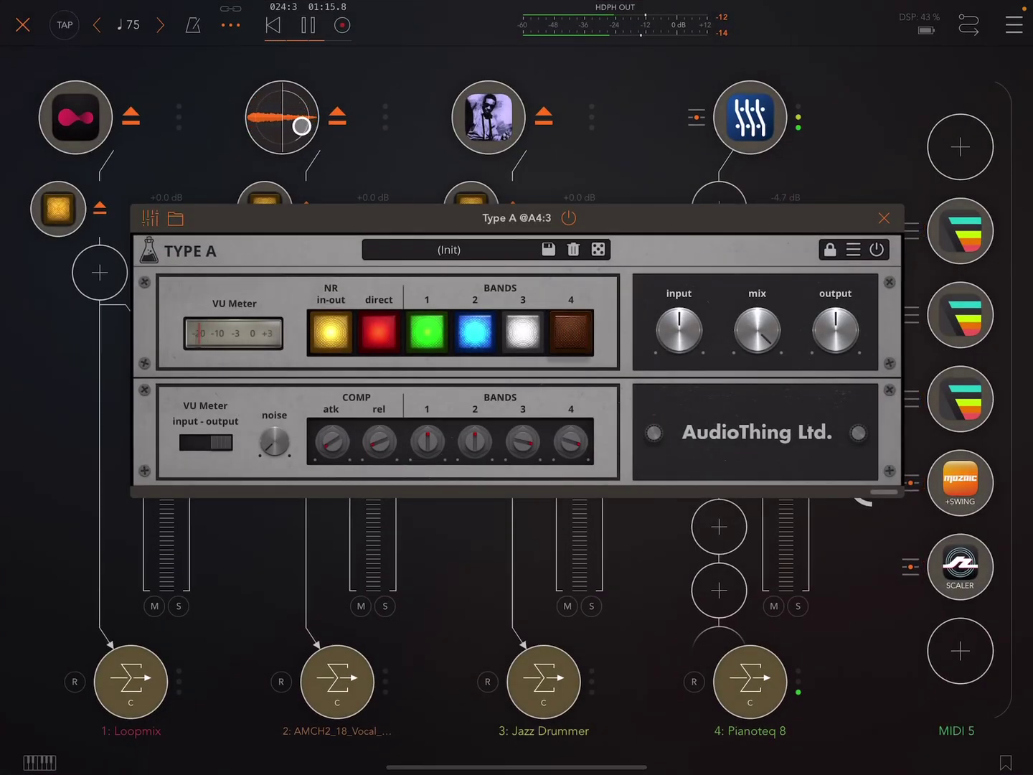
- Open the Loopmix plugin on channel 1
left_click(49, 106)
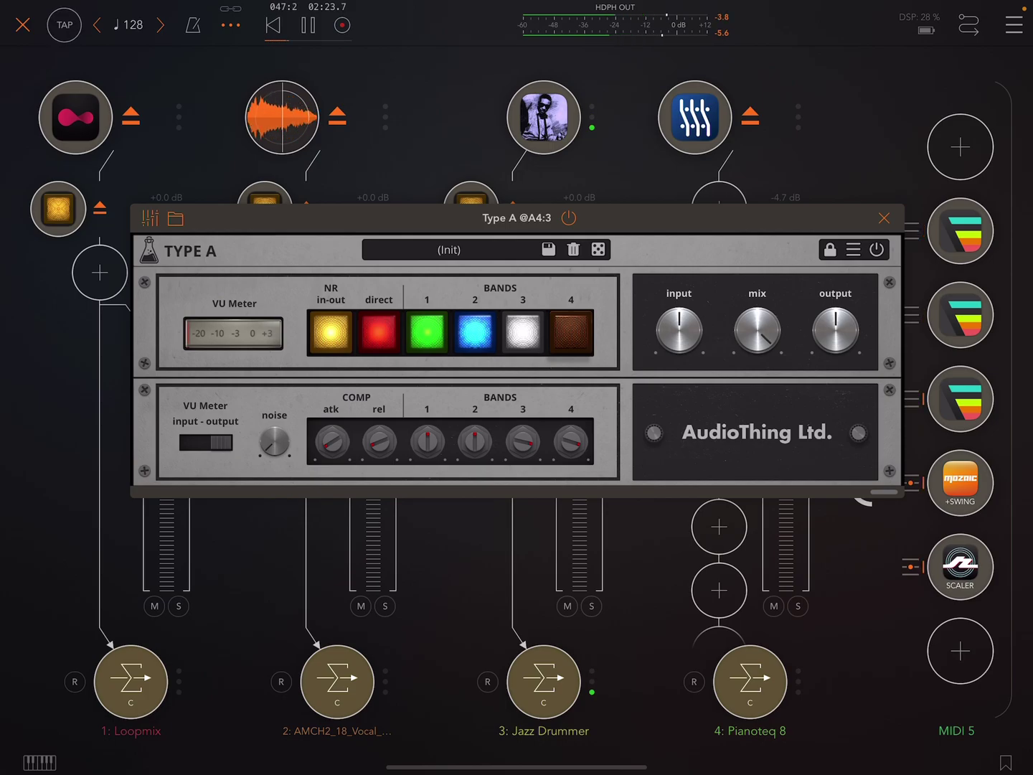
- Close channel 4's Type A and open the Jazz Drummer's Type A full screen
left_click(886, 218)
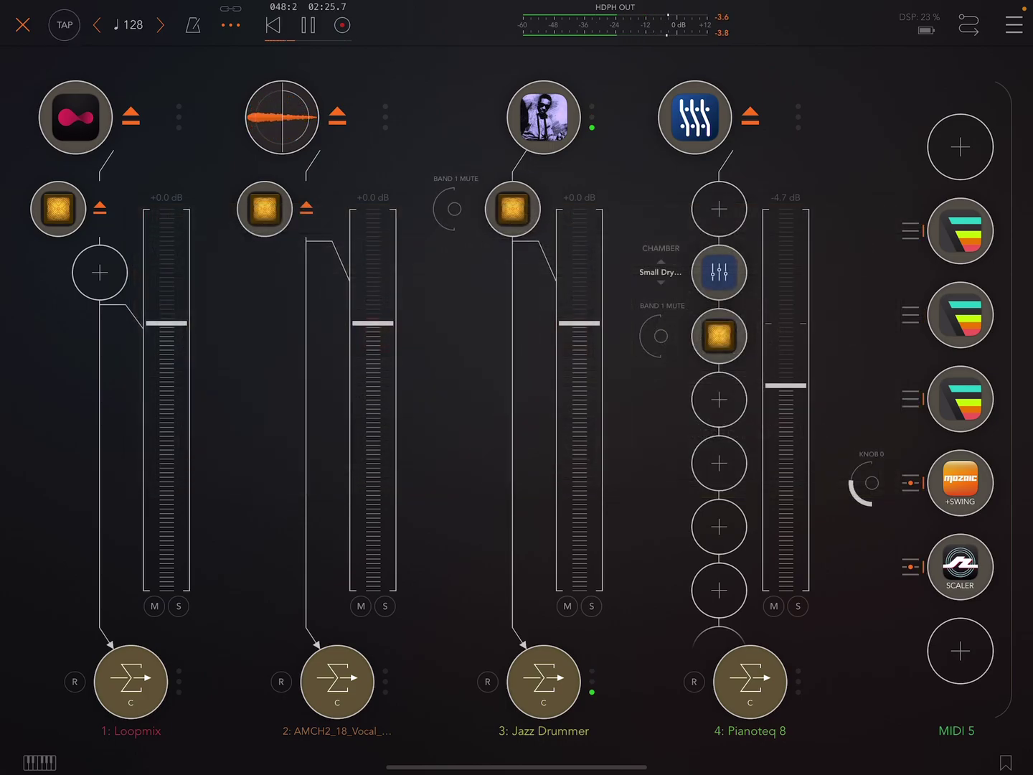
left_click(512, 209)
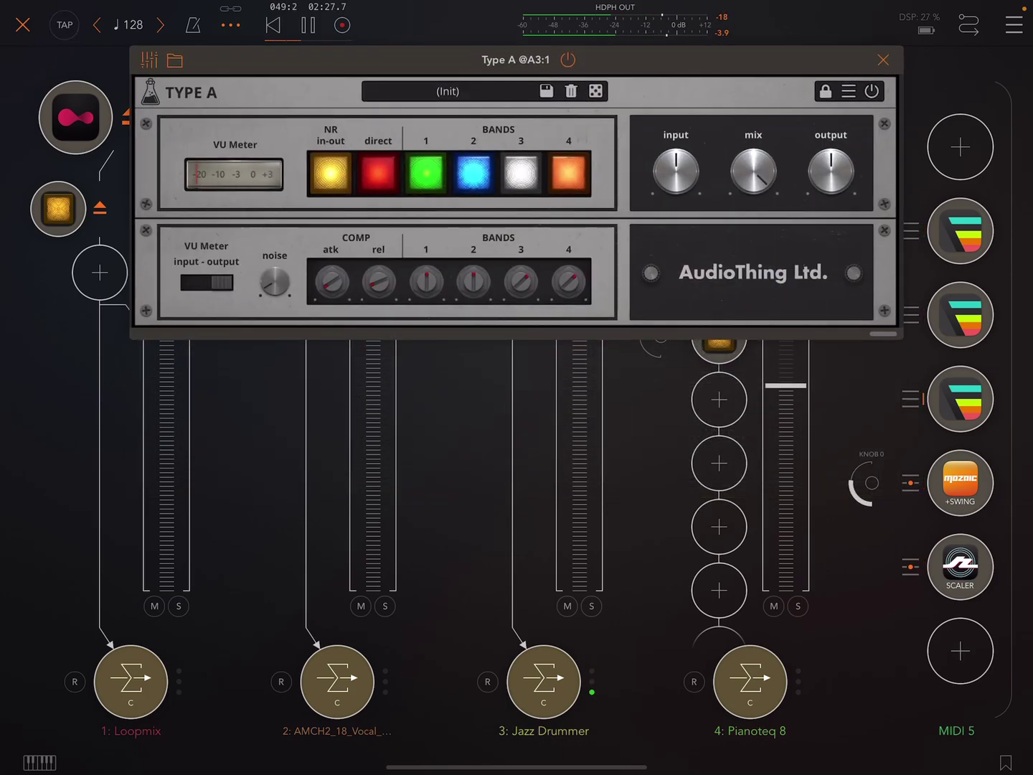
left_click(150, 61)
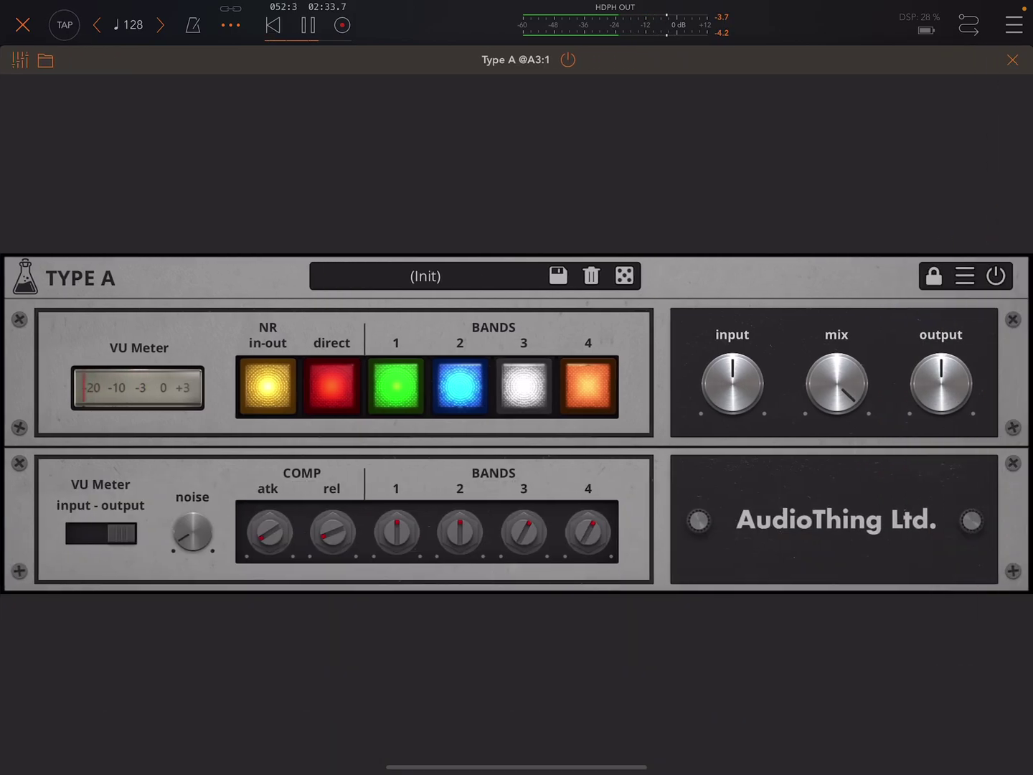
- Float the Type A window lower, cycle noise reduction back on, and turn direct off
left_click(20, 59)
left_click_drag(516, 33, 500, 183)
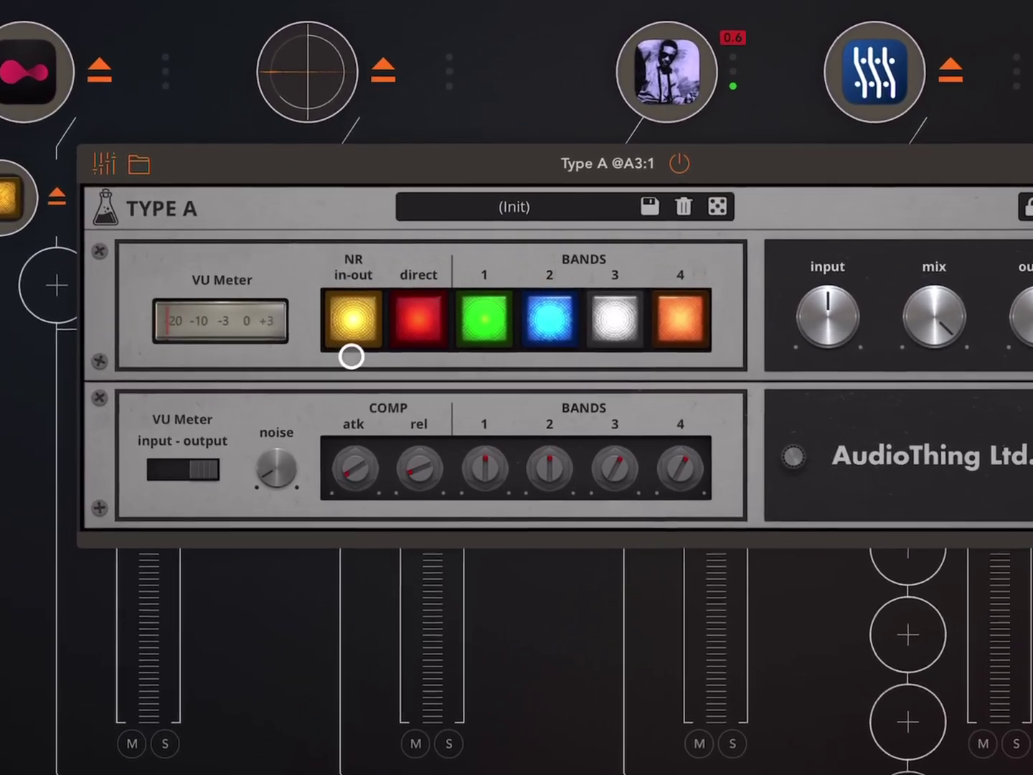
left_click(352, 323)
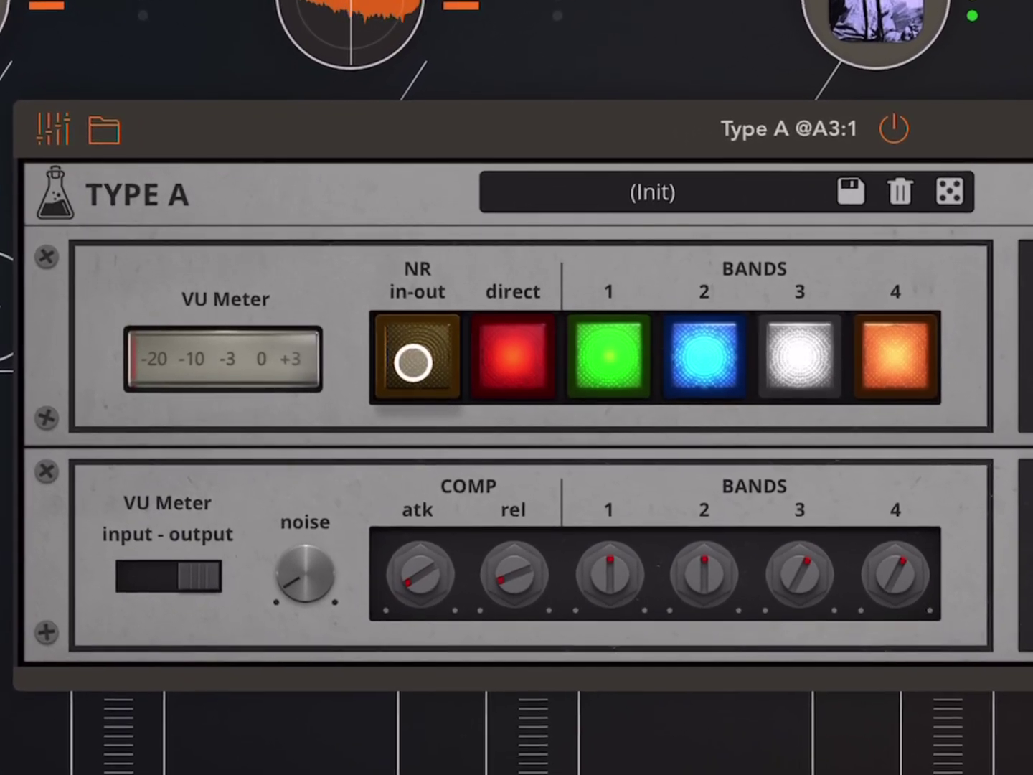
left_click(402, 359)
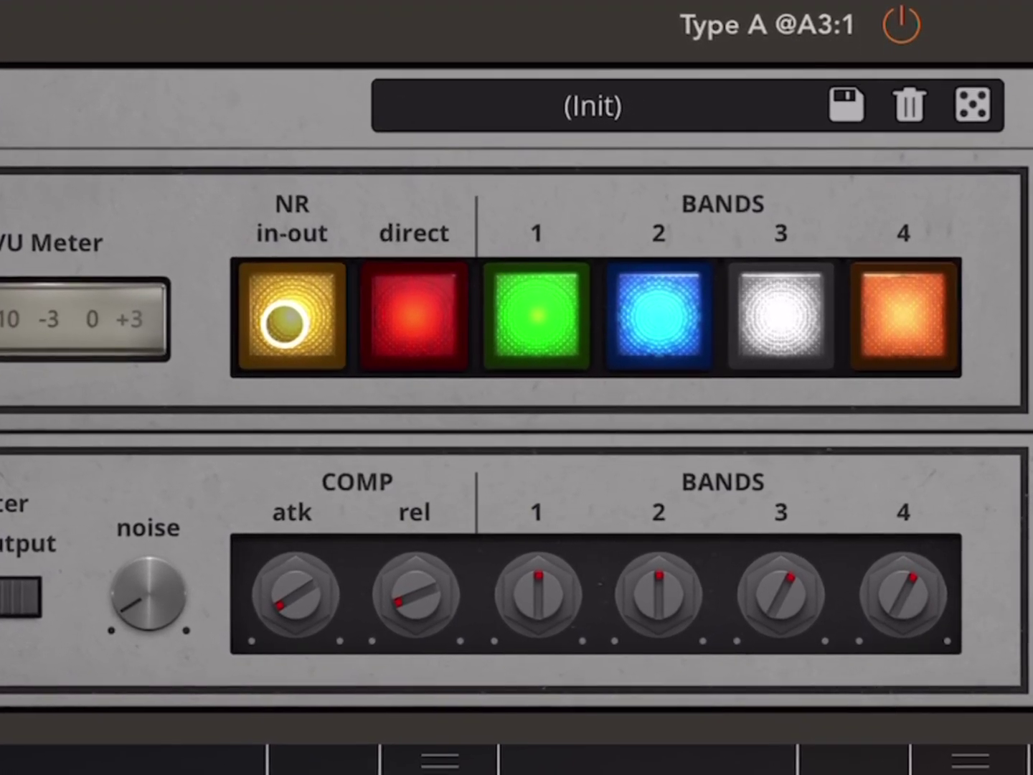
left_click(391, 306)
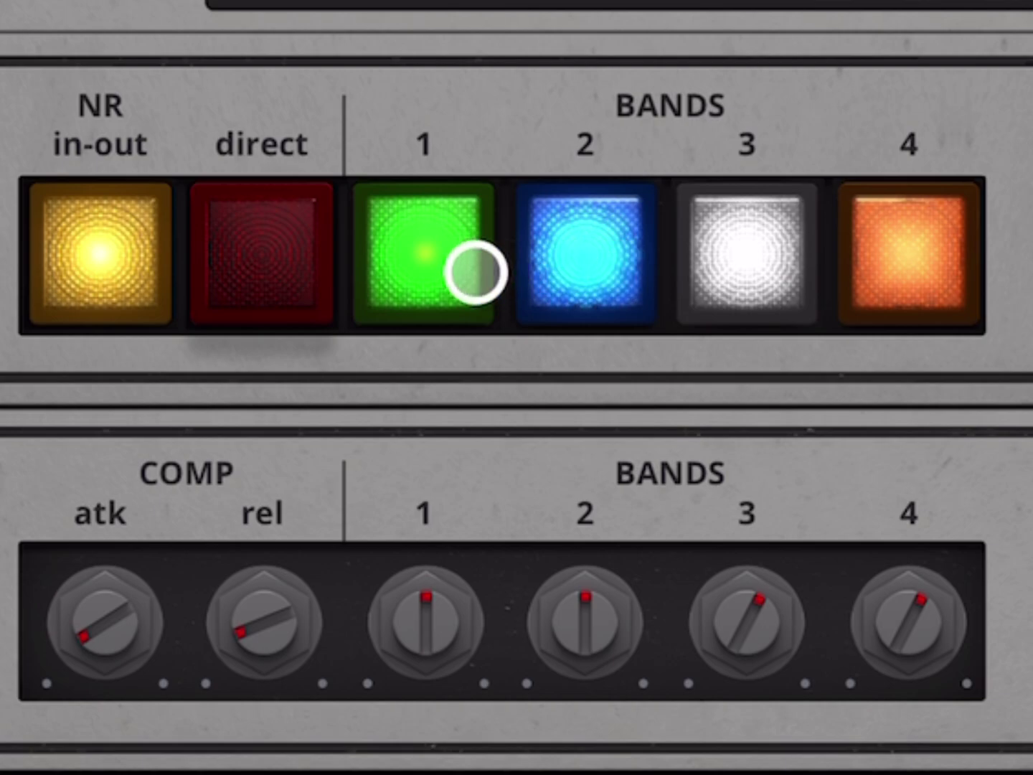
- Turn off Type A bands 1, 2, 3 and 4 in the Bands row
left_click(444, 267)
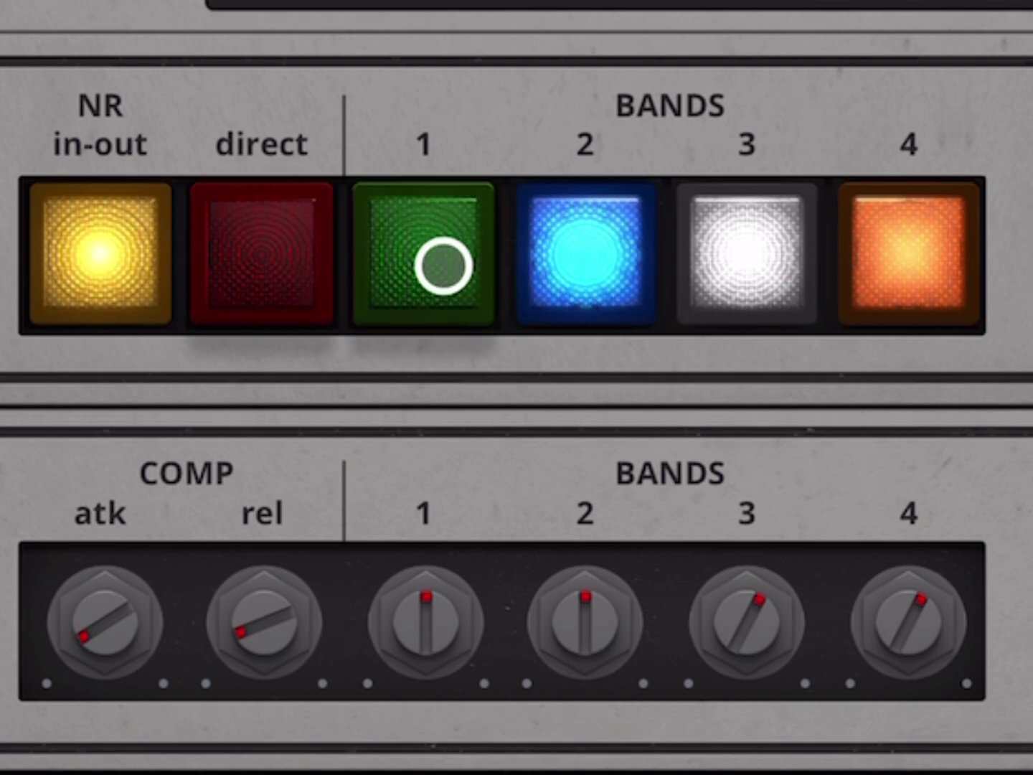
left_click(552, 261)
left_click(759, 270)
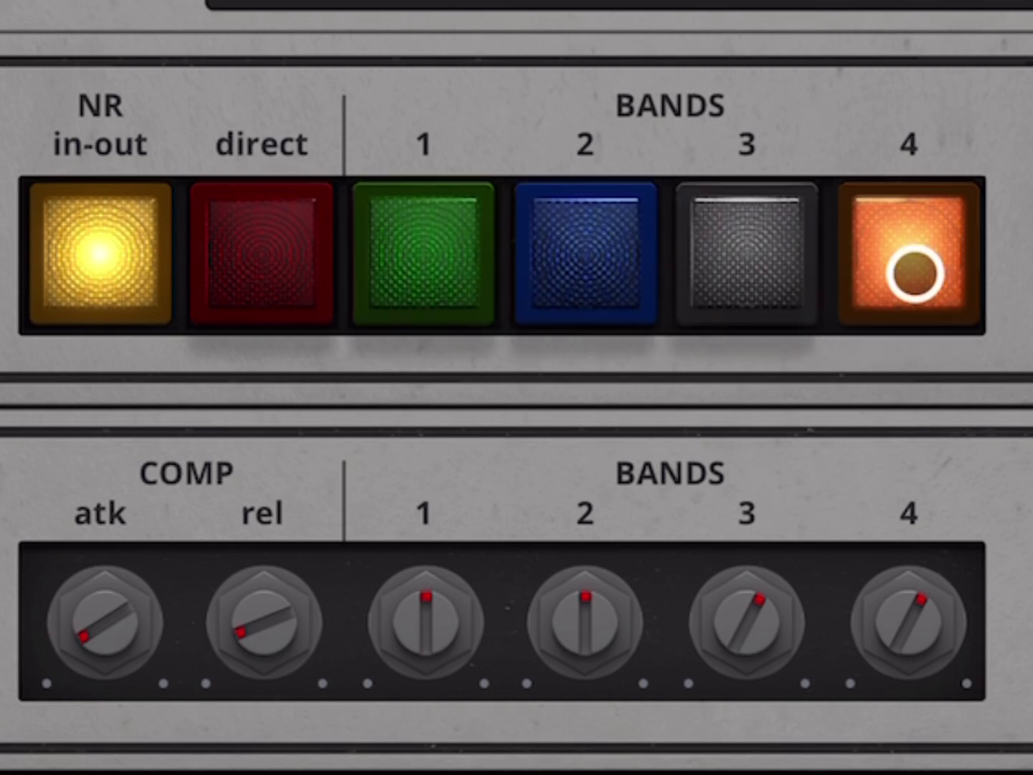
left_click(916, 273)
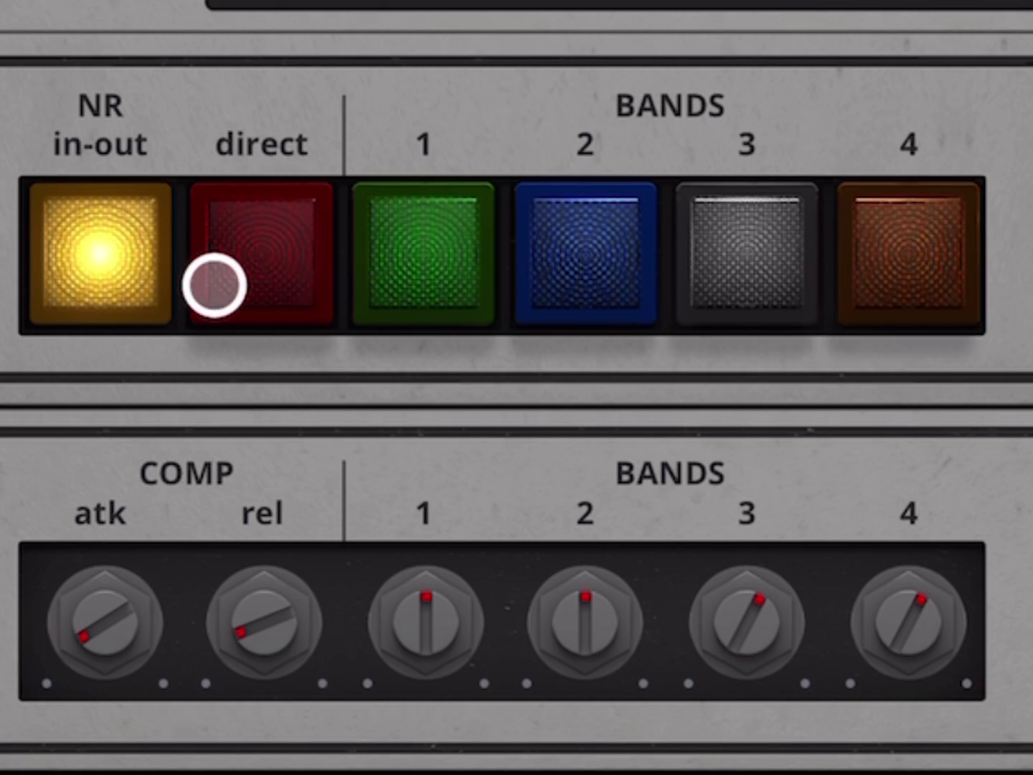
- Toggle bands 1 and 2 on, leaving band 1 switched off
left_click(436, 277)
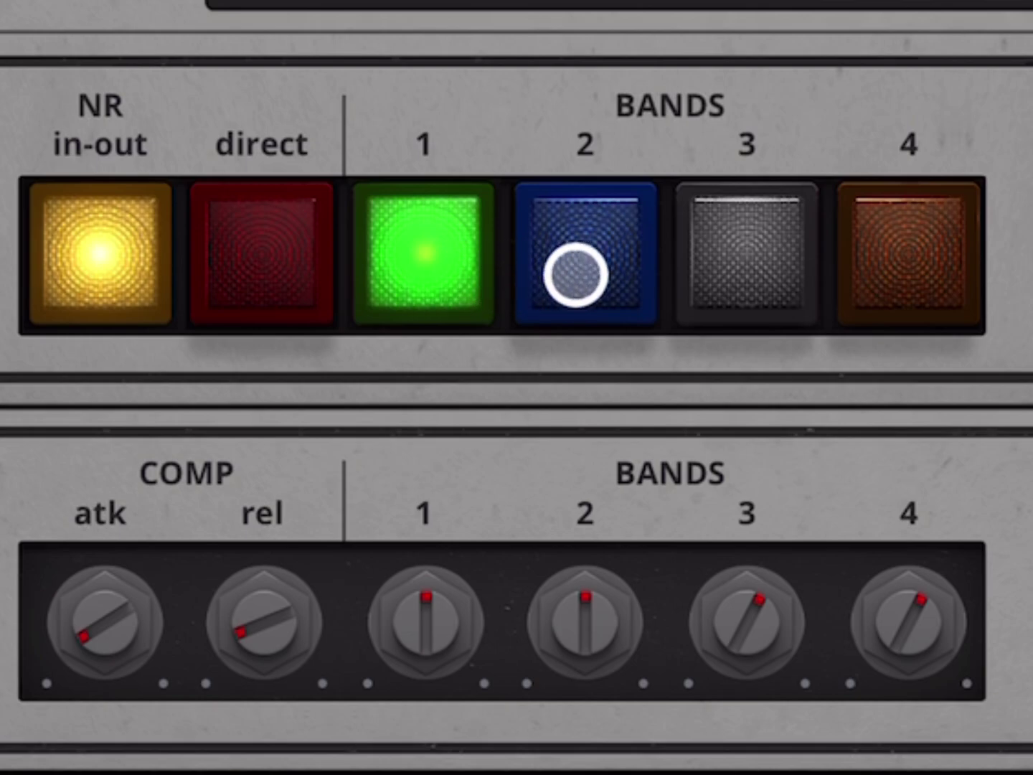
left_click(576, 275)
left_click(447, 261)
left_click(447, 262)
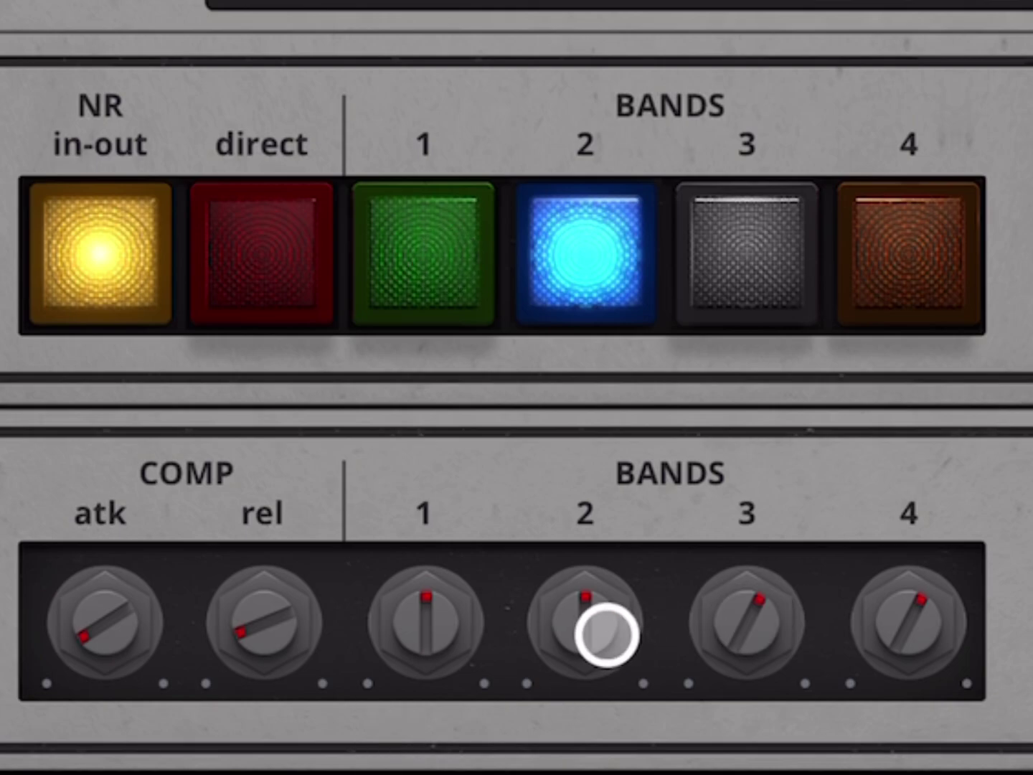
- Boost band 2 to 12 dB, reset it to 0 dB, switch it off, and enable band 3
left_click_drag(586, 613, 585, 549)
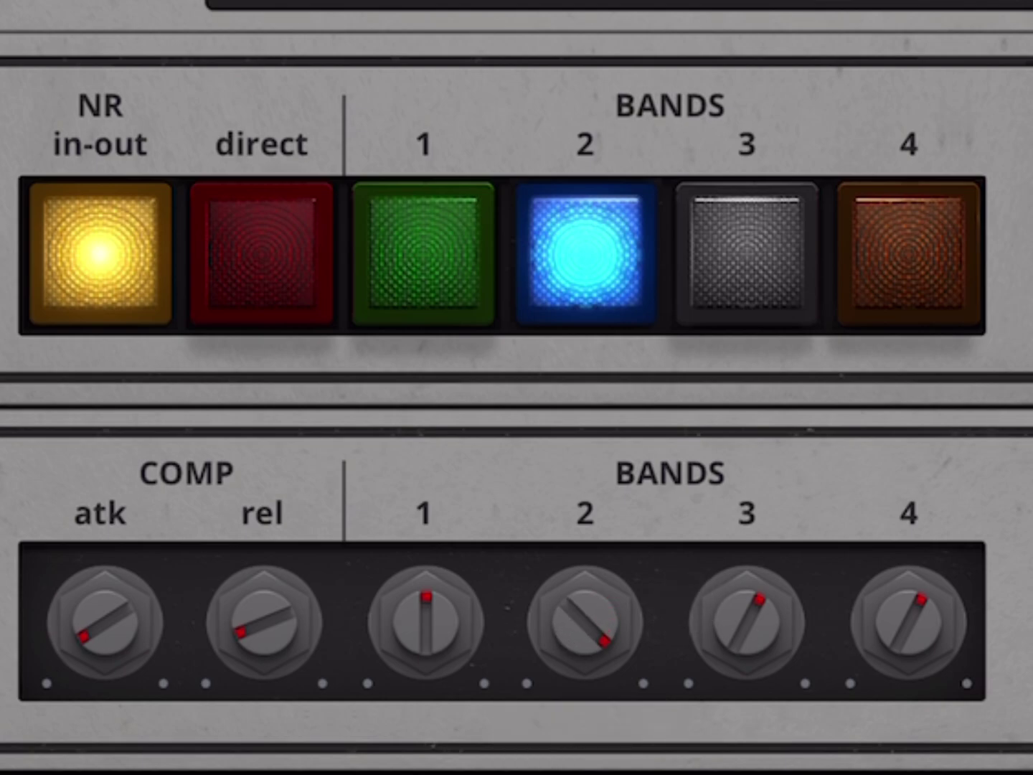
double_click(586, 617)
left_click(585, 254)
left_click(746, 254)
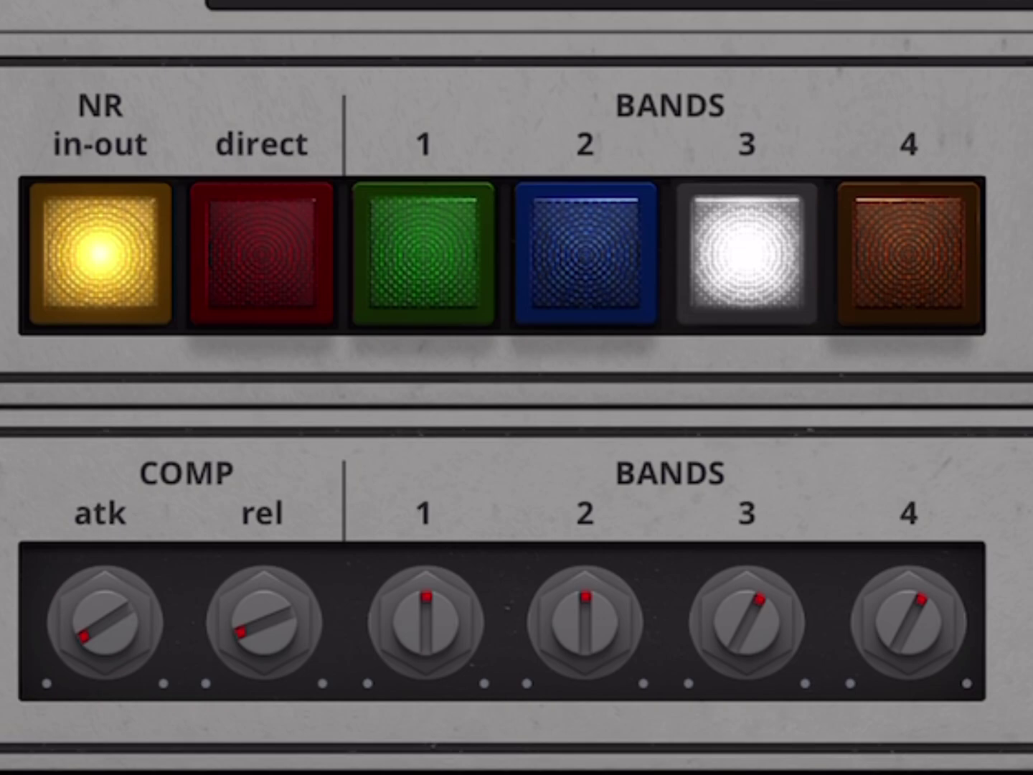
- Try band 3 at about 11.8 dB, enable band 4 at 4.2 dB, and re-enable band 3
mouse_move(746, 621)
left_mouse_down()
mouse_move(747, 581)
mouse_move(747, 662)
left_mouse_up()
left_click(747, 254)
left_click(886, 254)
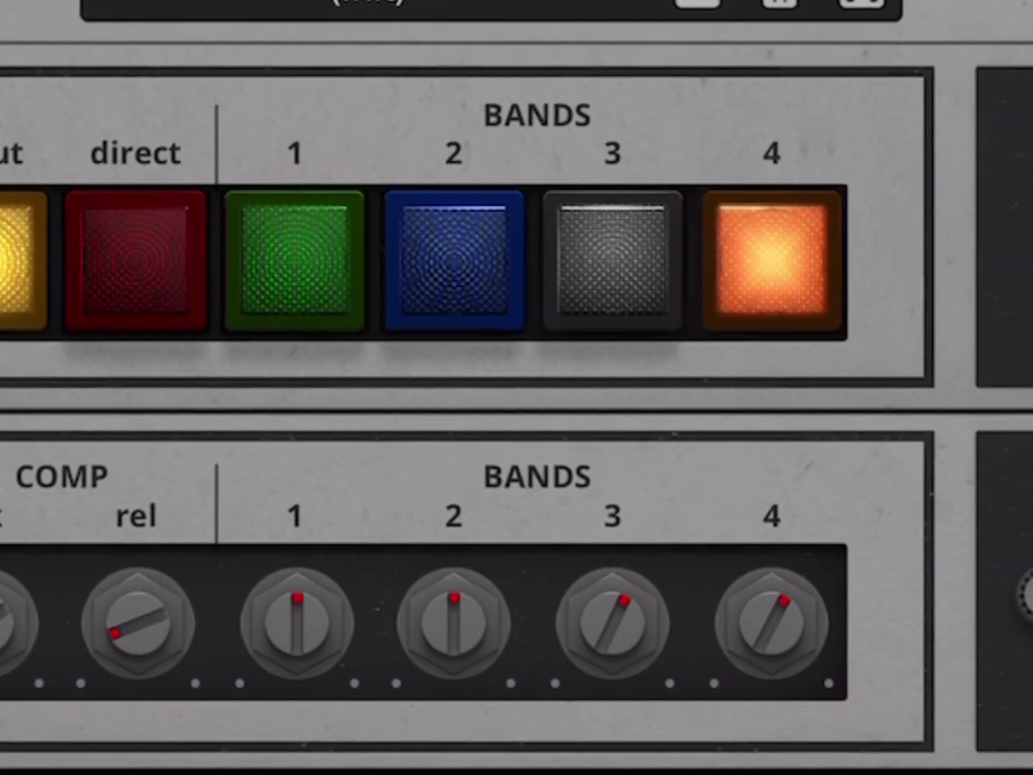
left_click_drag(793, 621, 793, 597)
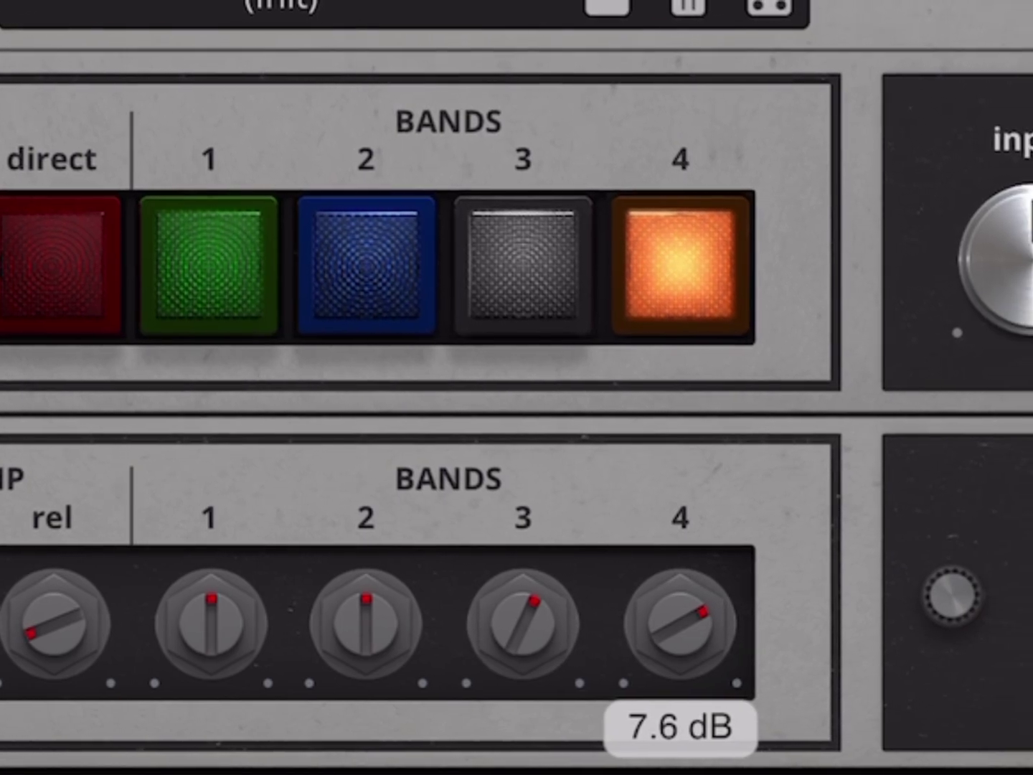
left_click_drag(702, 621, 703, 645)
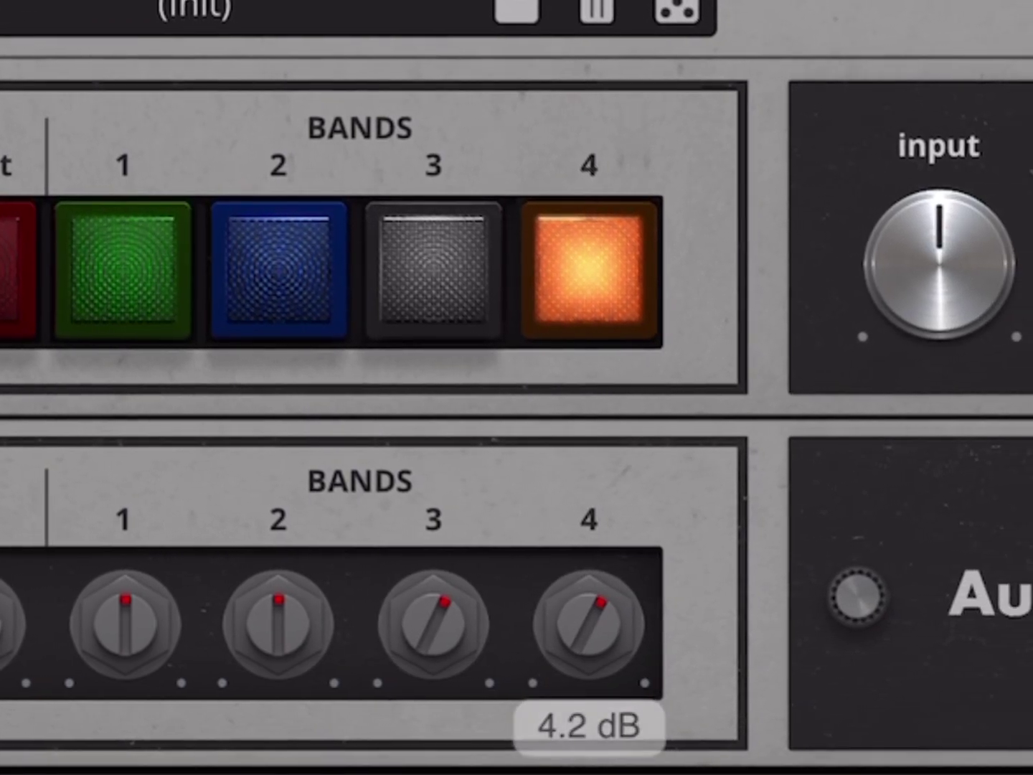
left_click(436, 267)
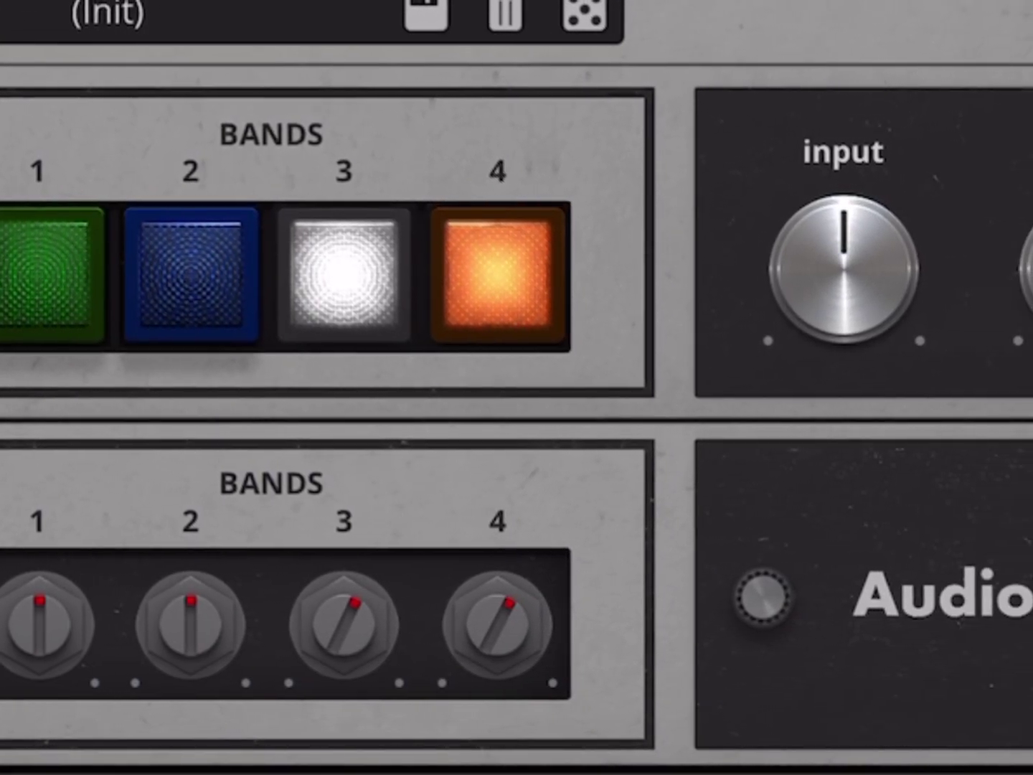
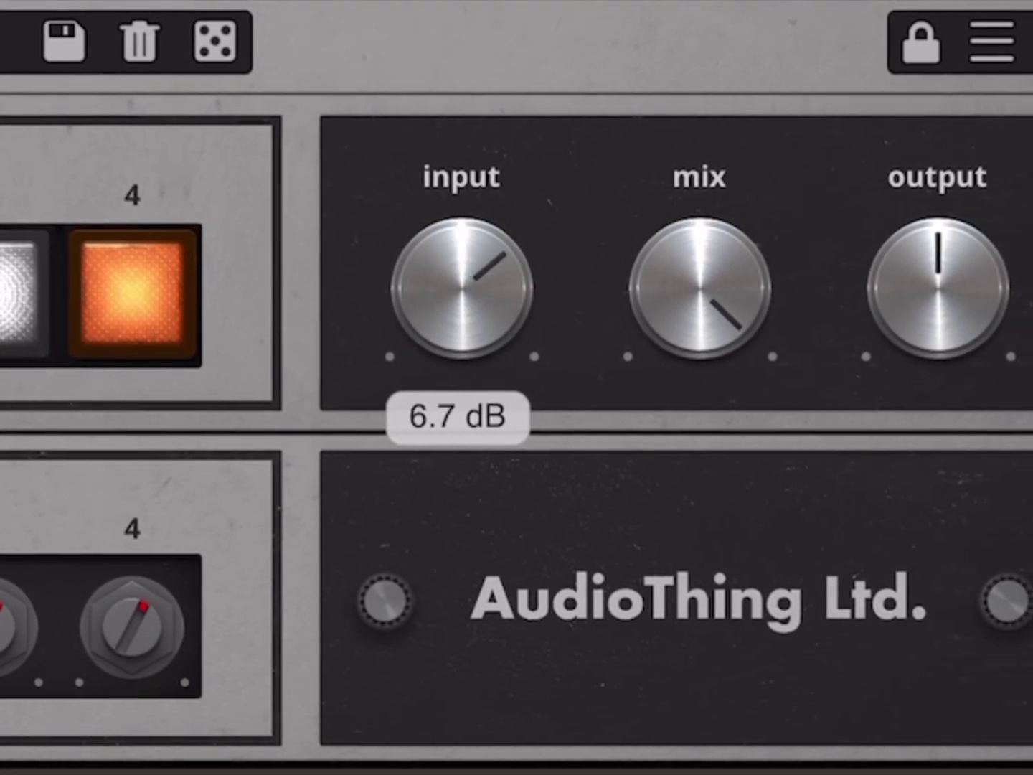
- Set Type A input to 0.0 dB, raise the mix toward 84%, and reset output to 0.0 dB
left_click_drag(389, 291, 388, 279)
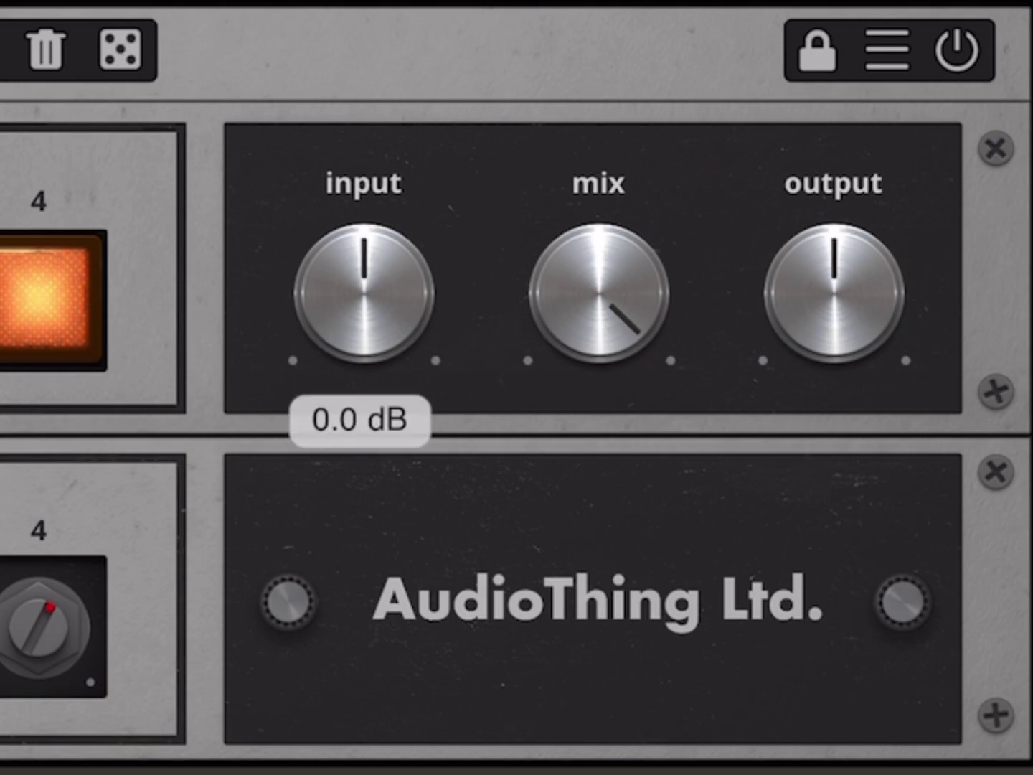
left_click_drag(599, 306, 599, 242)
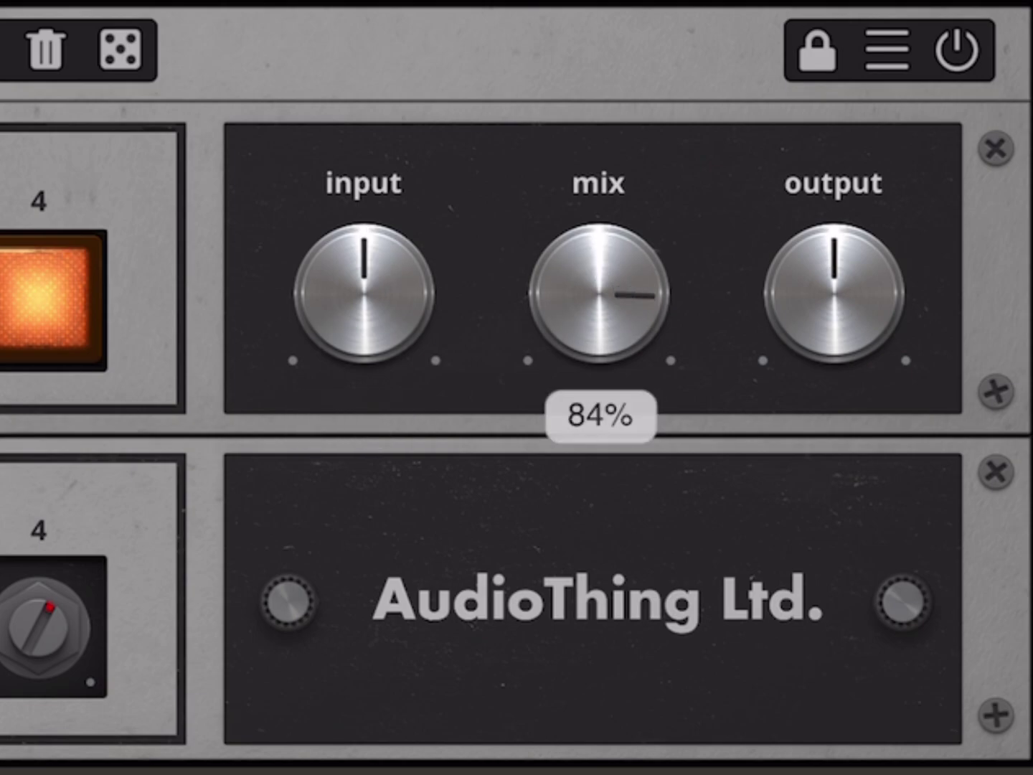
left_click_drag(832, 295, 833, 287)
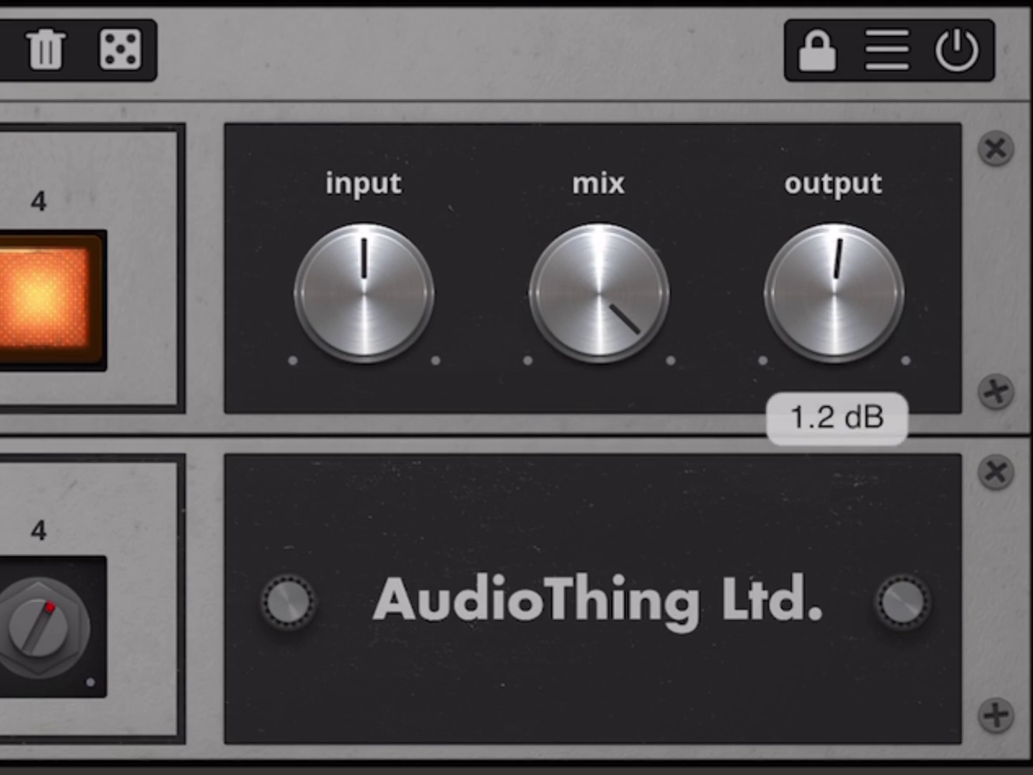
double_click(833, 290)
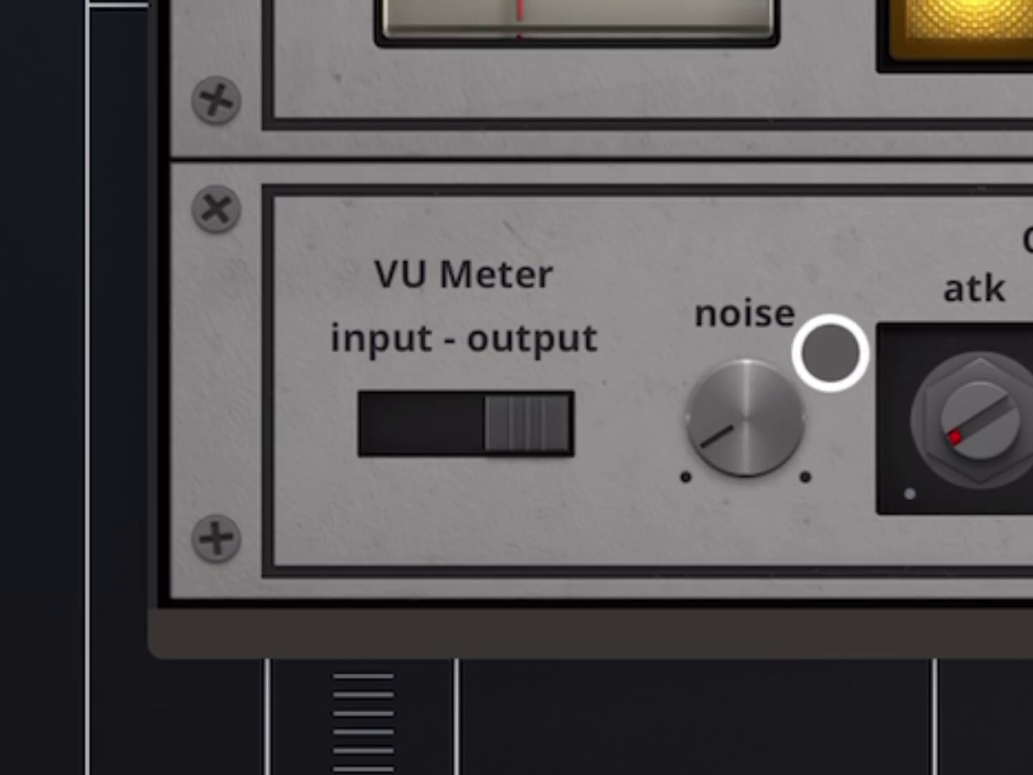
- Test a higher noise amount, then bring the noise knob back down to 5%
mouse_move(736, 419)
left_mouse_down()
mouse_move(736, 338)
mouse_move(698, 274)
left_mouse_up()
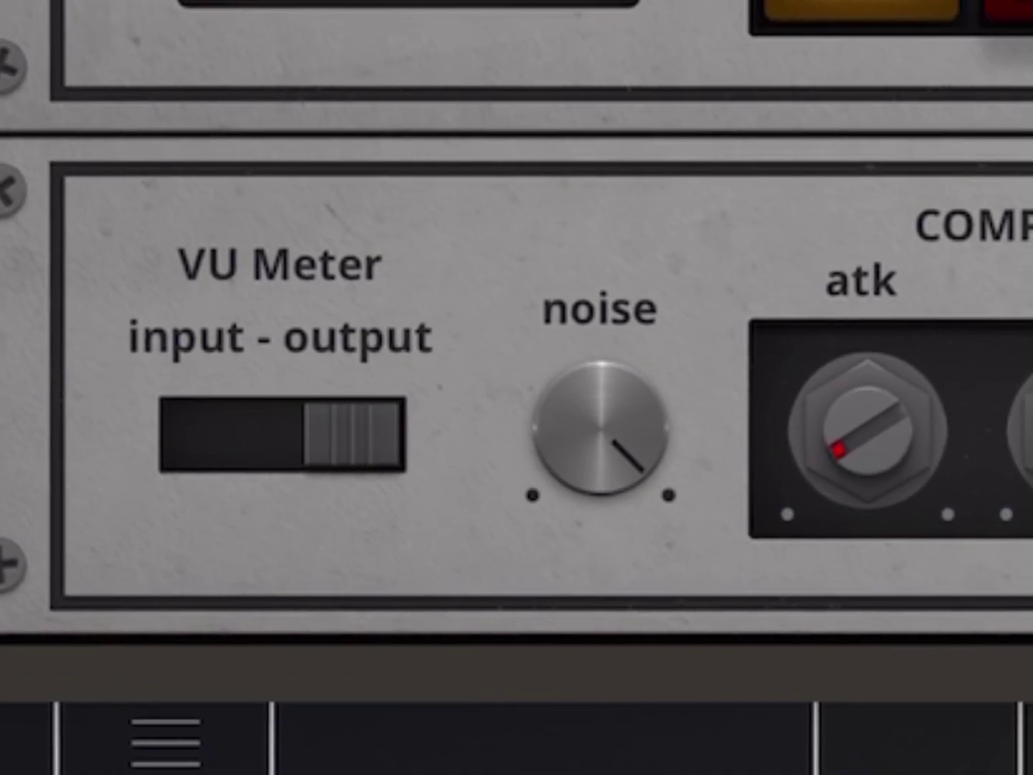
left_click_drag(599, 428, 599, 565)
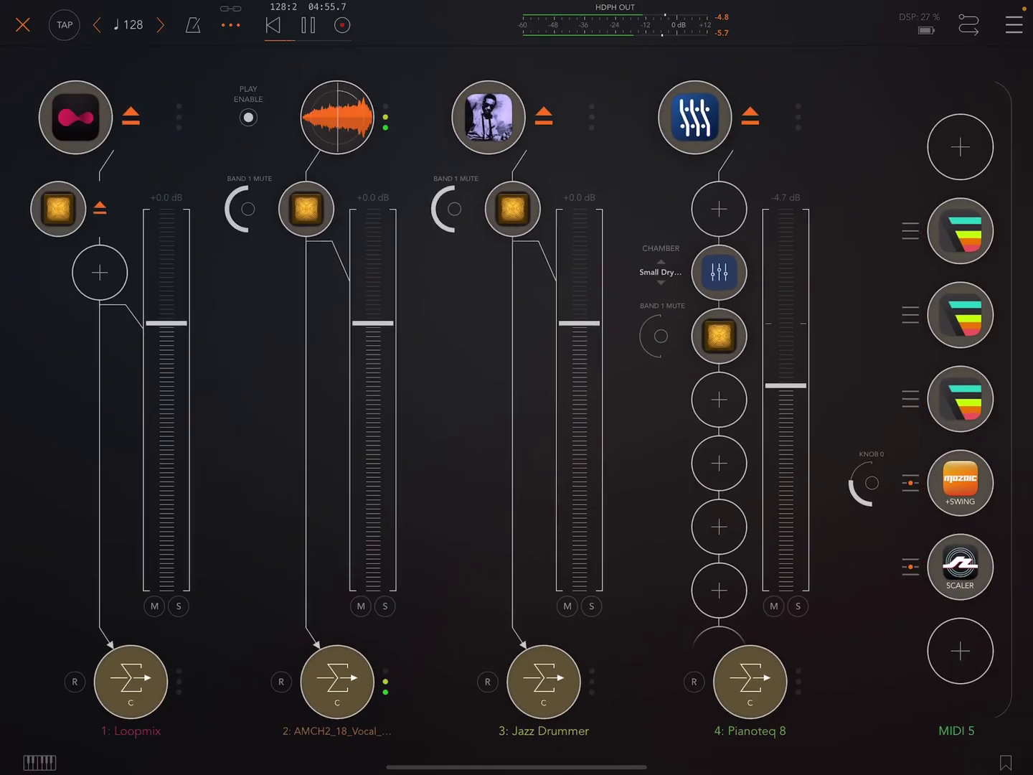
left_click(306, 209)
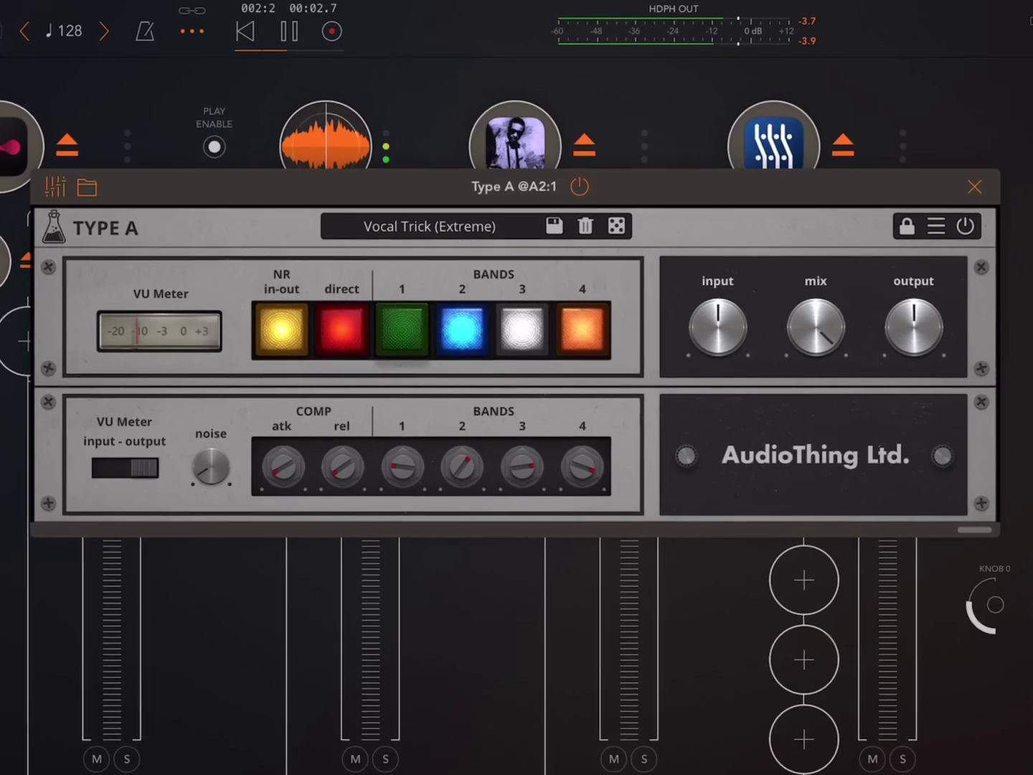
left_click(280, 329)
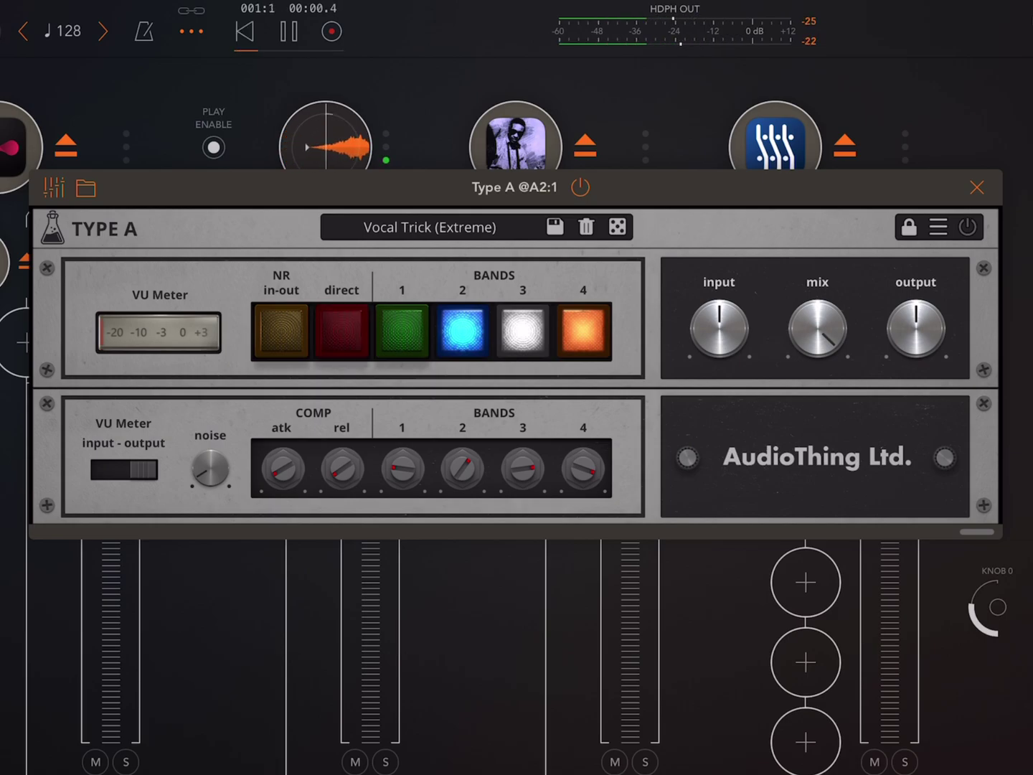
left_click(343, 331)
left_click(282, 331)
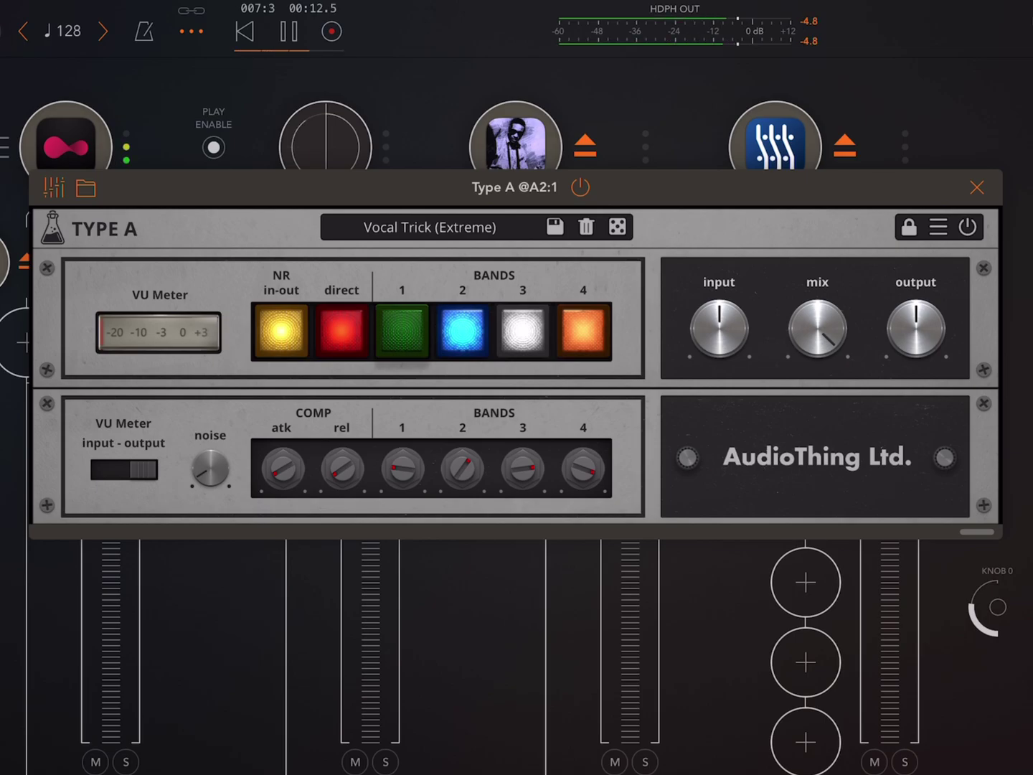
left_click(976, 187)
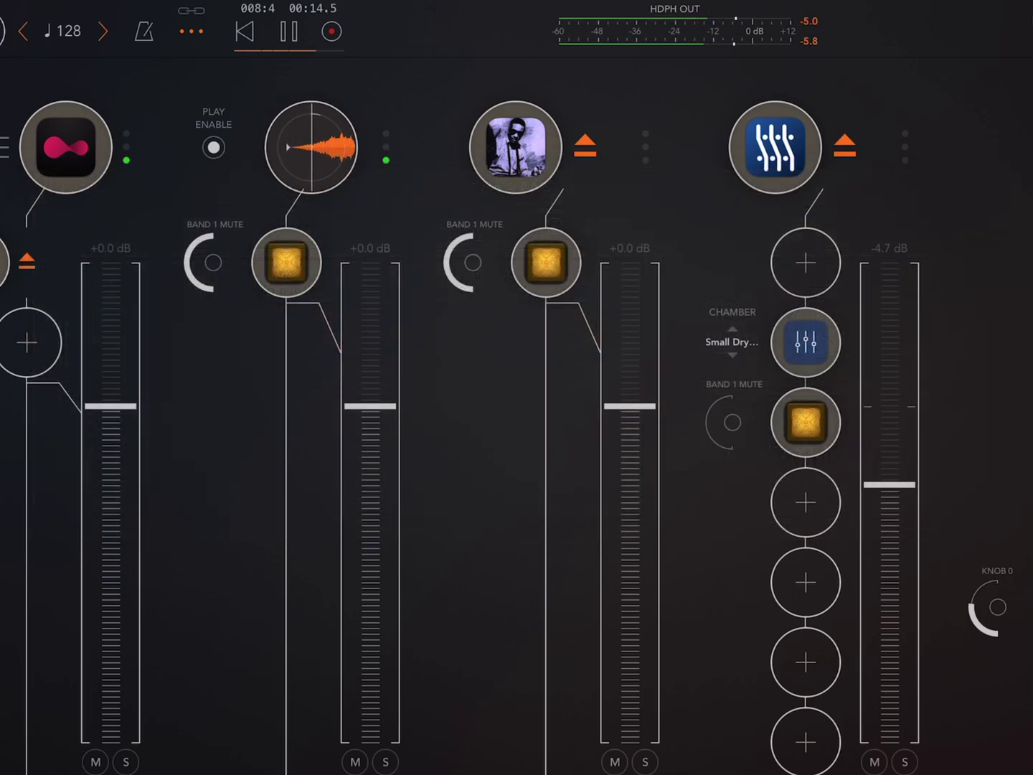
- Open channel 1's Type A editor and toggle noise reduction off and back on
left_click_drag(516, 485, 242, 484)
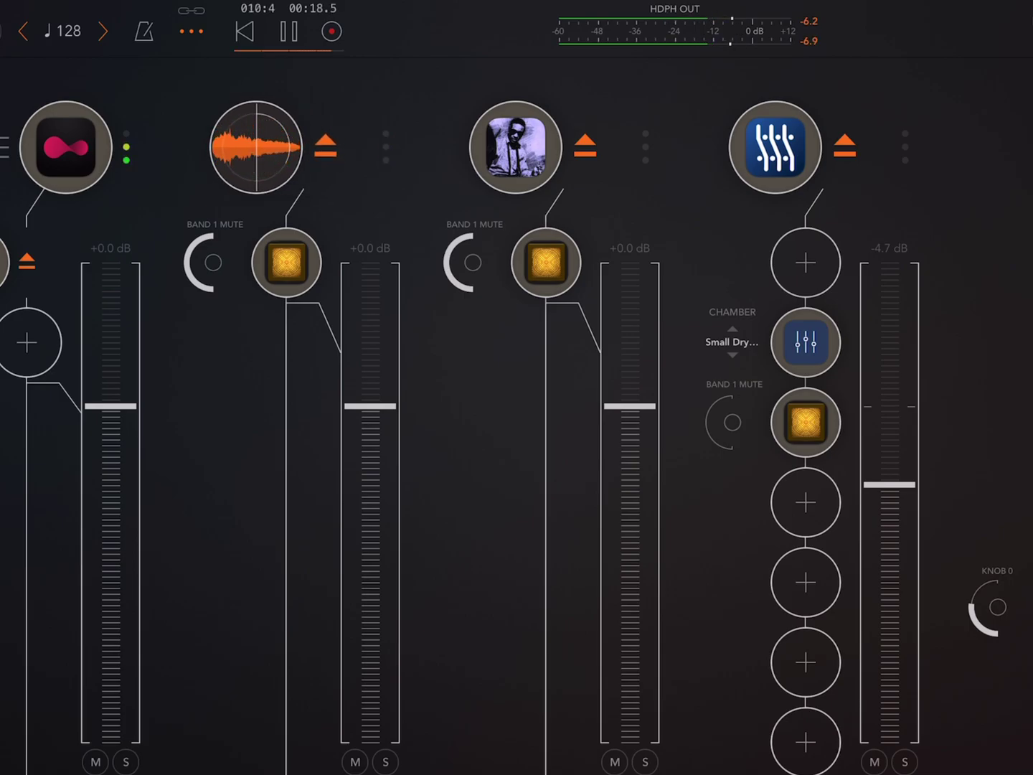
left_click(26, 262)
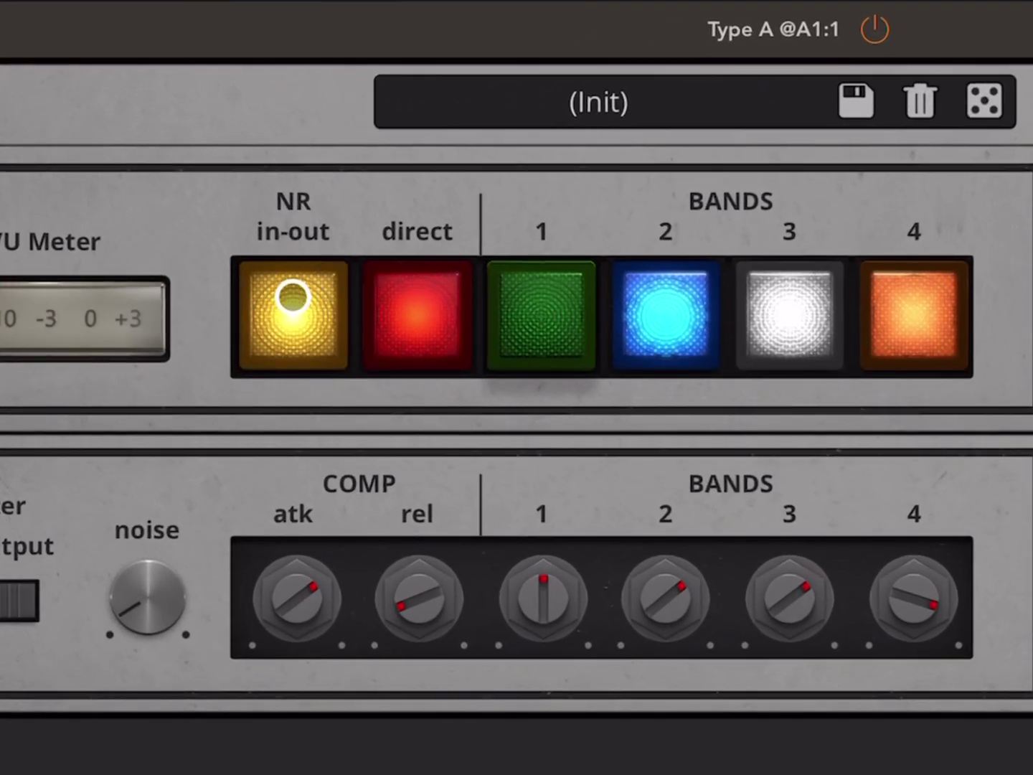
left_click(293, 298)
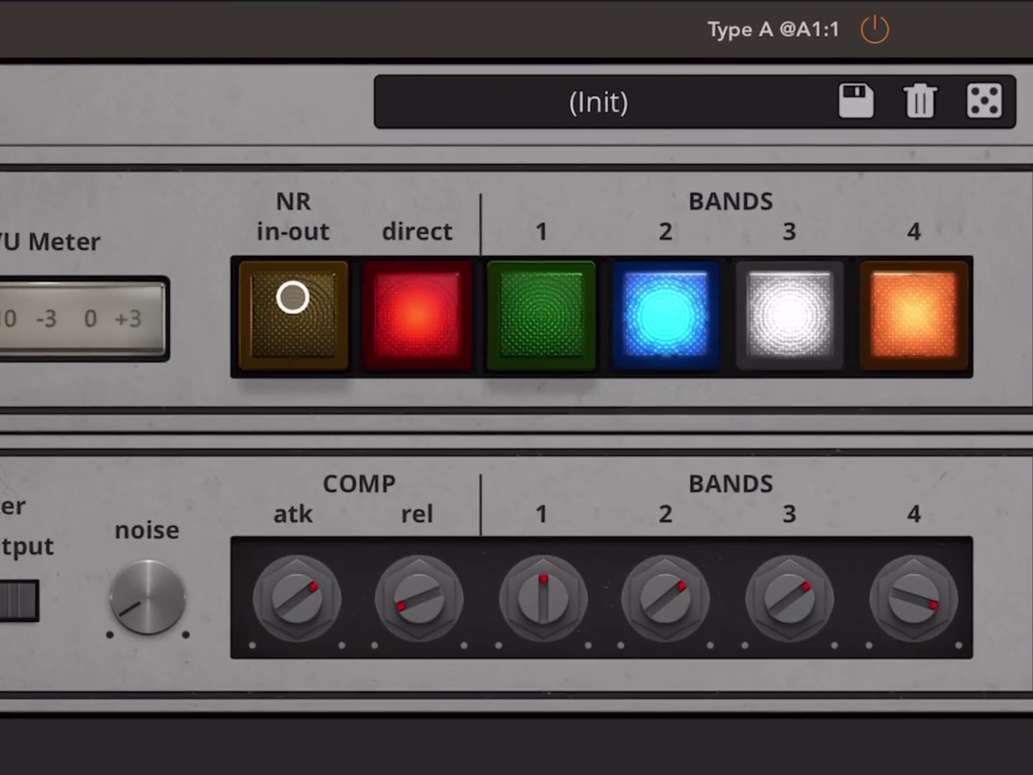
left_click(292, 299)
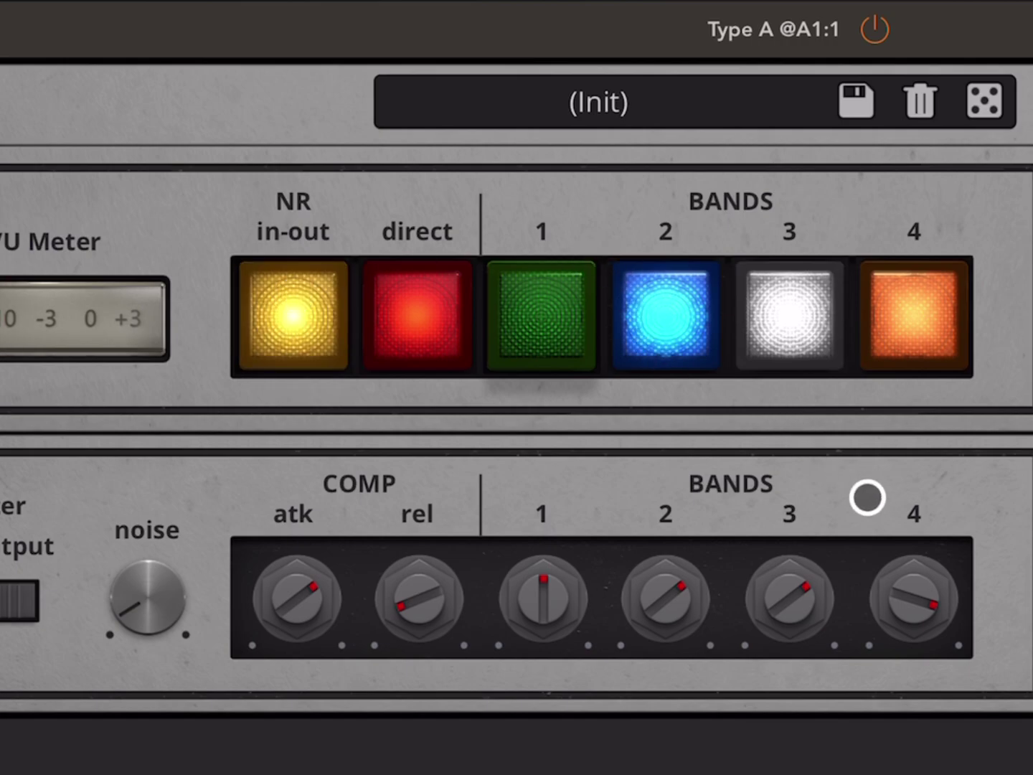
- Raise compression on bands 2, 3 and 4, pushing bands 3 and 4 toward 12 dB
left_click_drag(861, 496, 863, 477)
left_click_drag(789, 596, 789, 581)
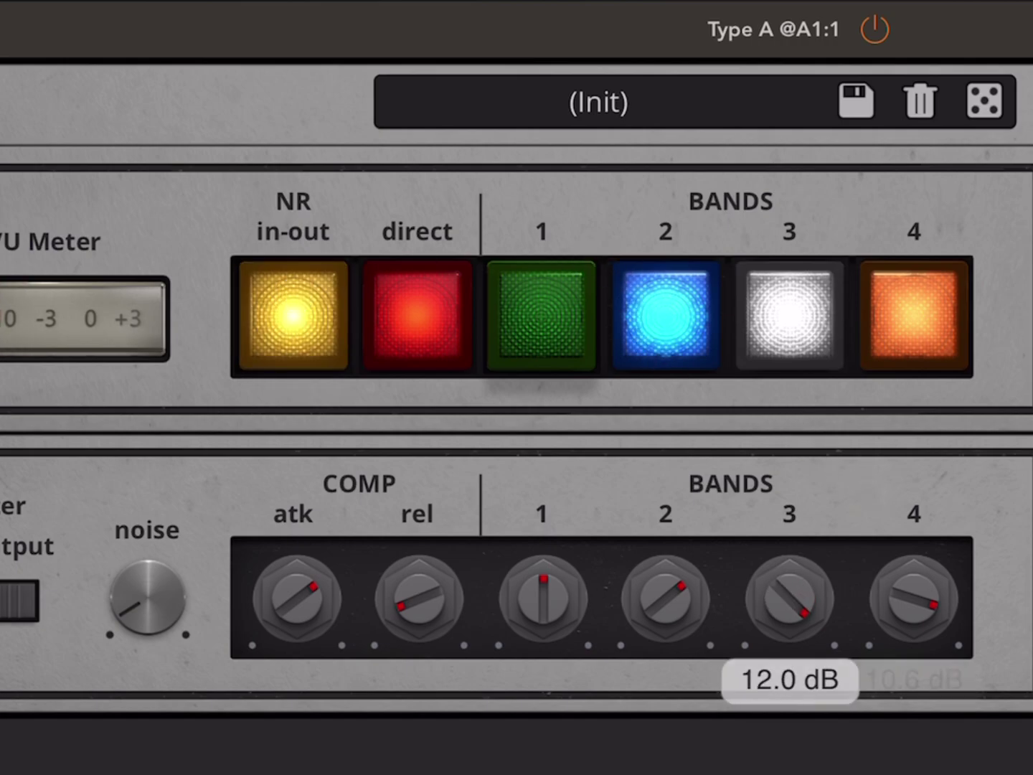
left_click_drag(914, 596, 913, 577)
left_click_drag(665, 598, 665, 581)
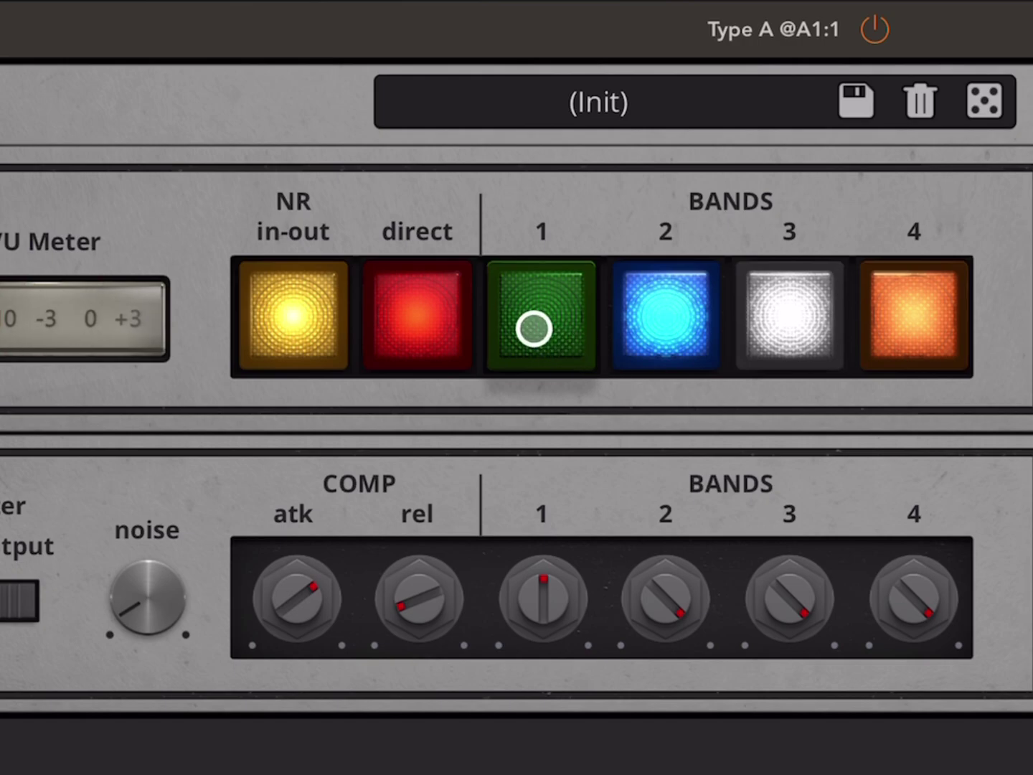
- Enable band 1, try 12 dB, then reset all four bands to 0.0 dB
left_click(533, 328)
left_click_drag(543, 599, 543, 533)
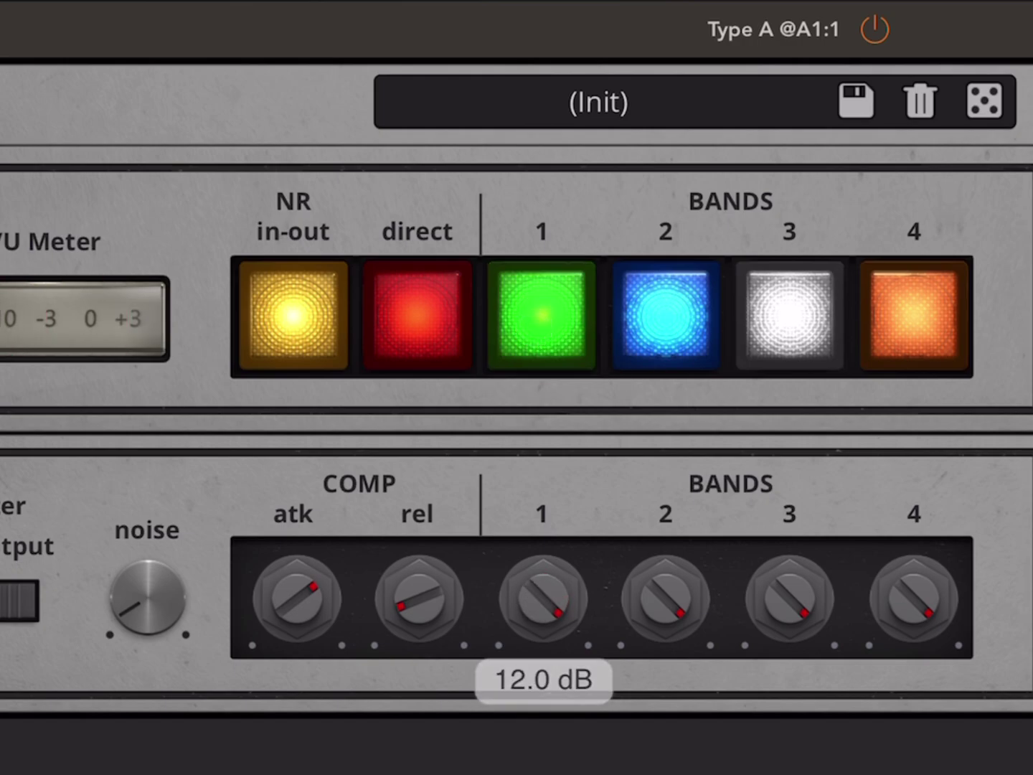
double_click(544, 598)
double_click(666, 598)
double_click(789, 598)
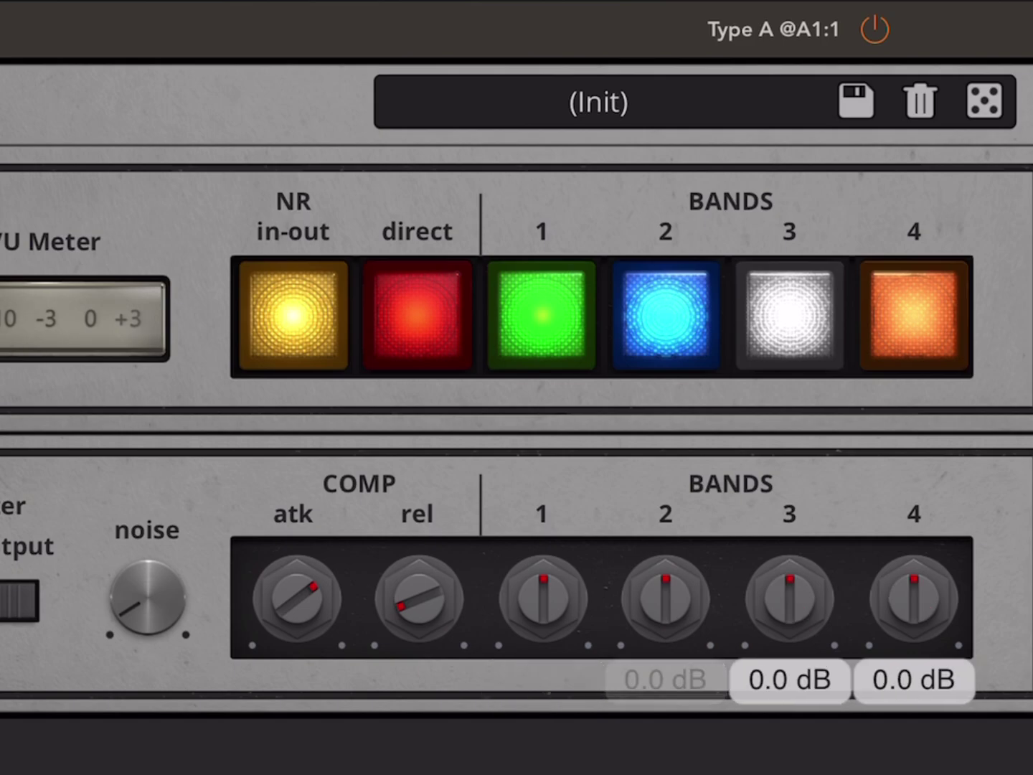
double_click(913, 599)
- Set band 4 to about 5.6 dB and bands 3 and 2 to around 8 dB
left_click_drag(914, 598, 914, 564)
left_click_drag(789, 598, 789, 556)
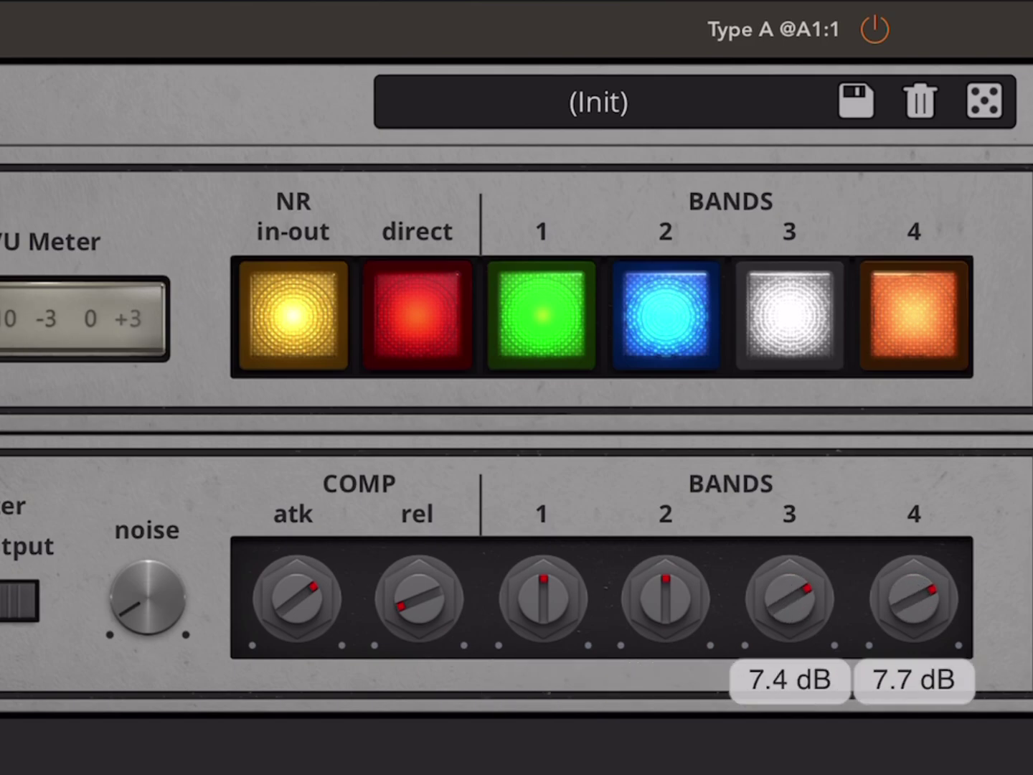
left_click_drag(666, 599, 666, 557)
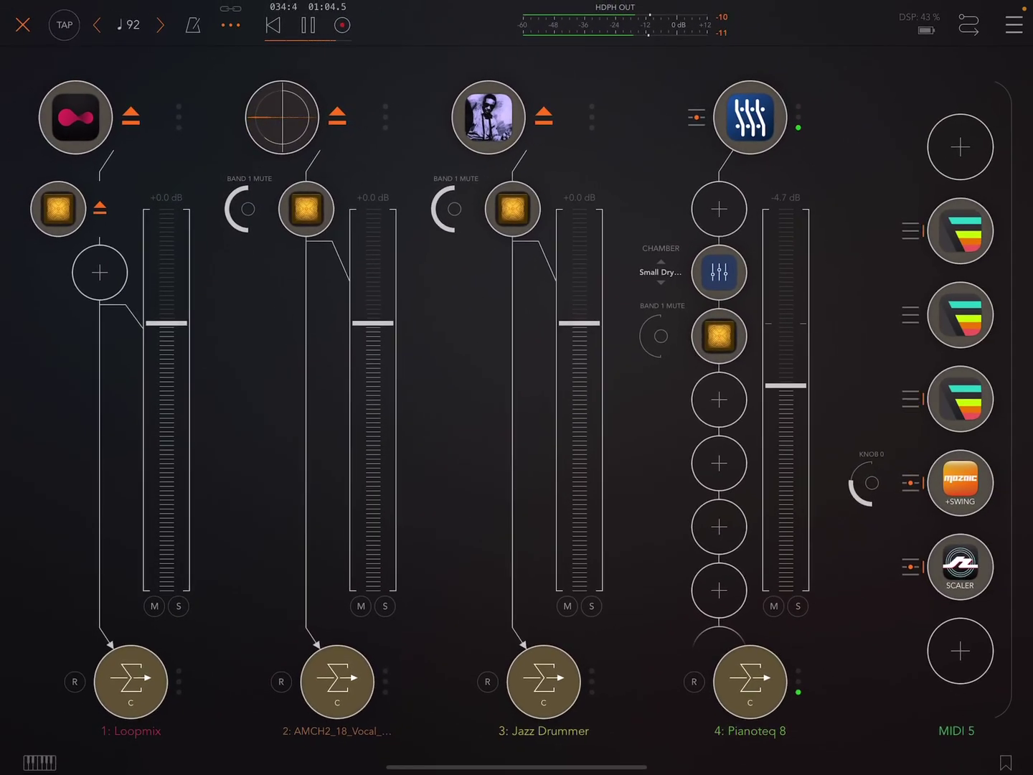
- Open channel 4's Type A editor, try full screen, then float it lower below the track icons
left_click(718, 335)
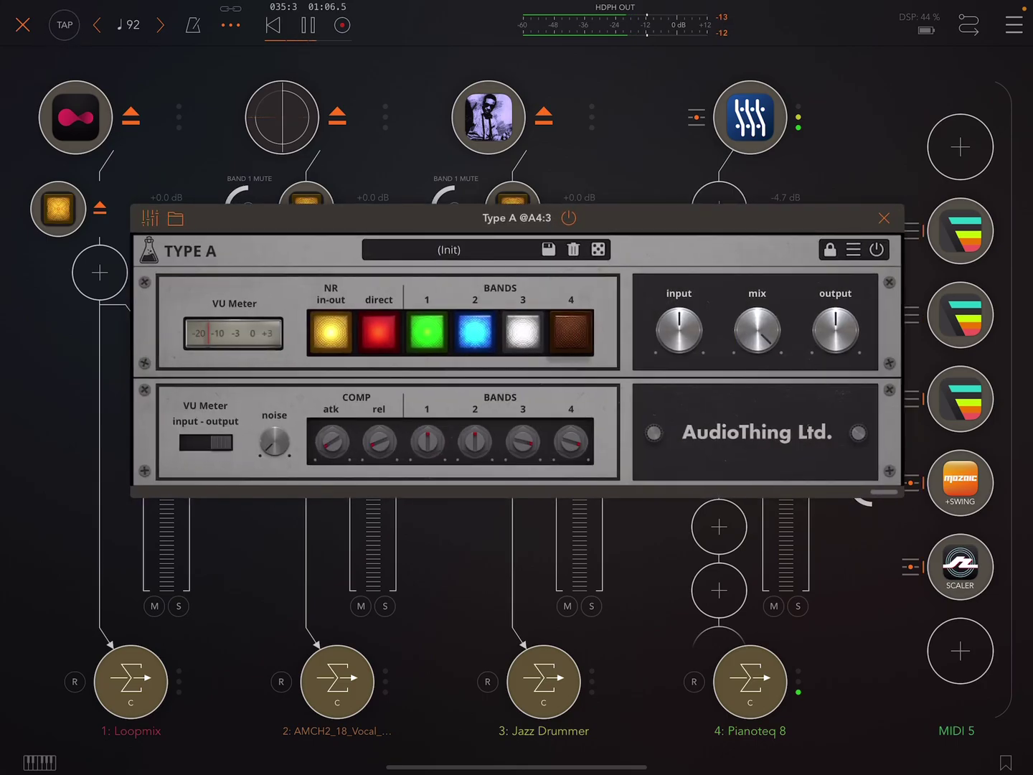
left_click(150, 218)
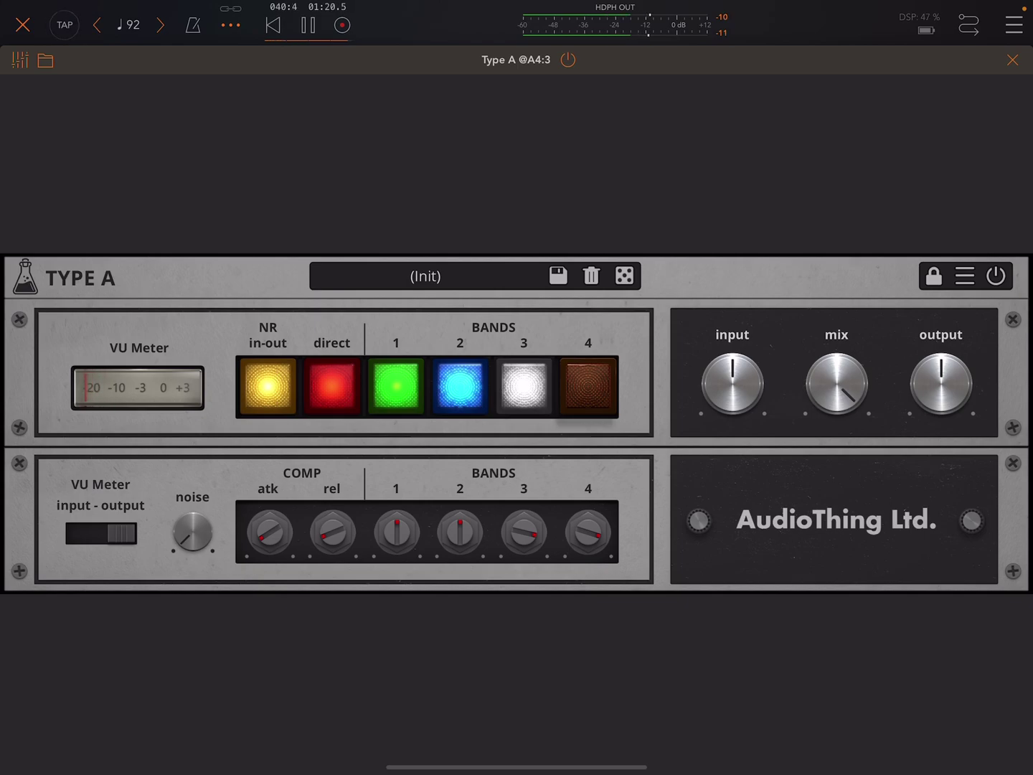
left_click(20, 59)
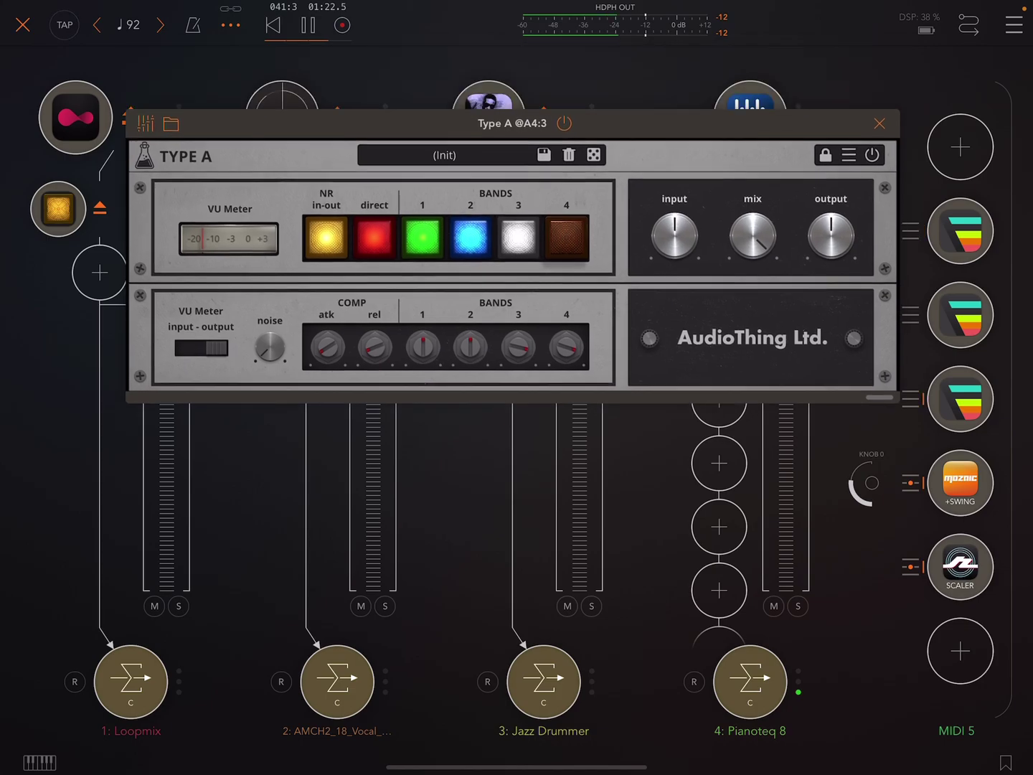
left_click_drag(516, 60, 515, 195)
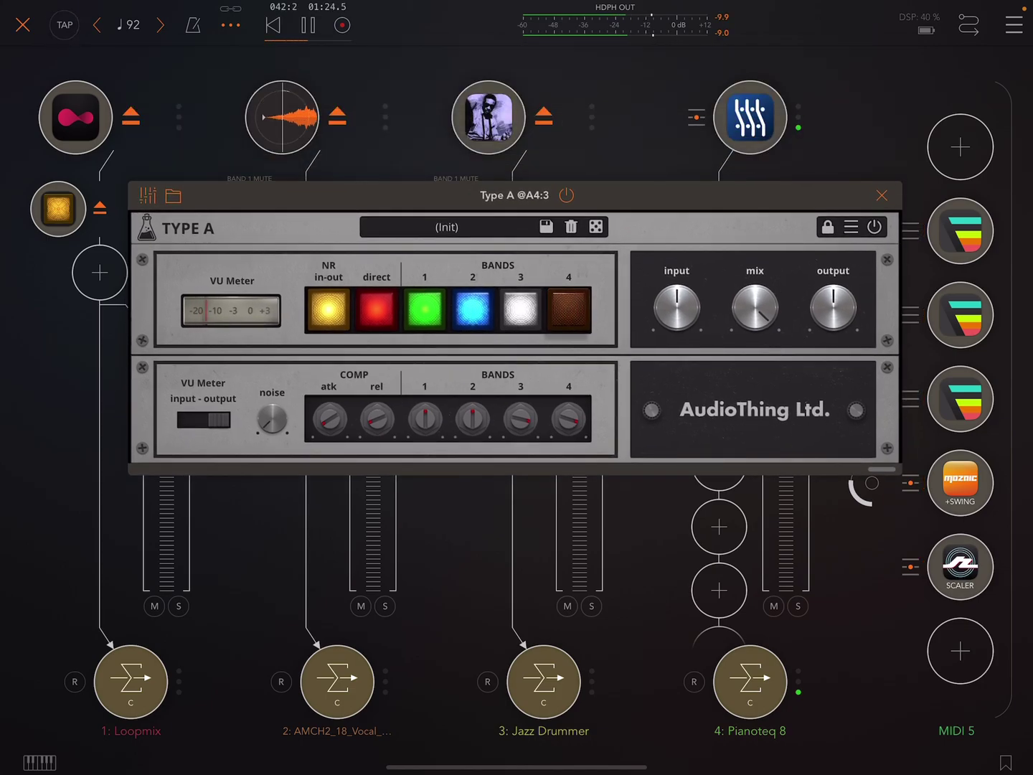